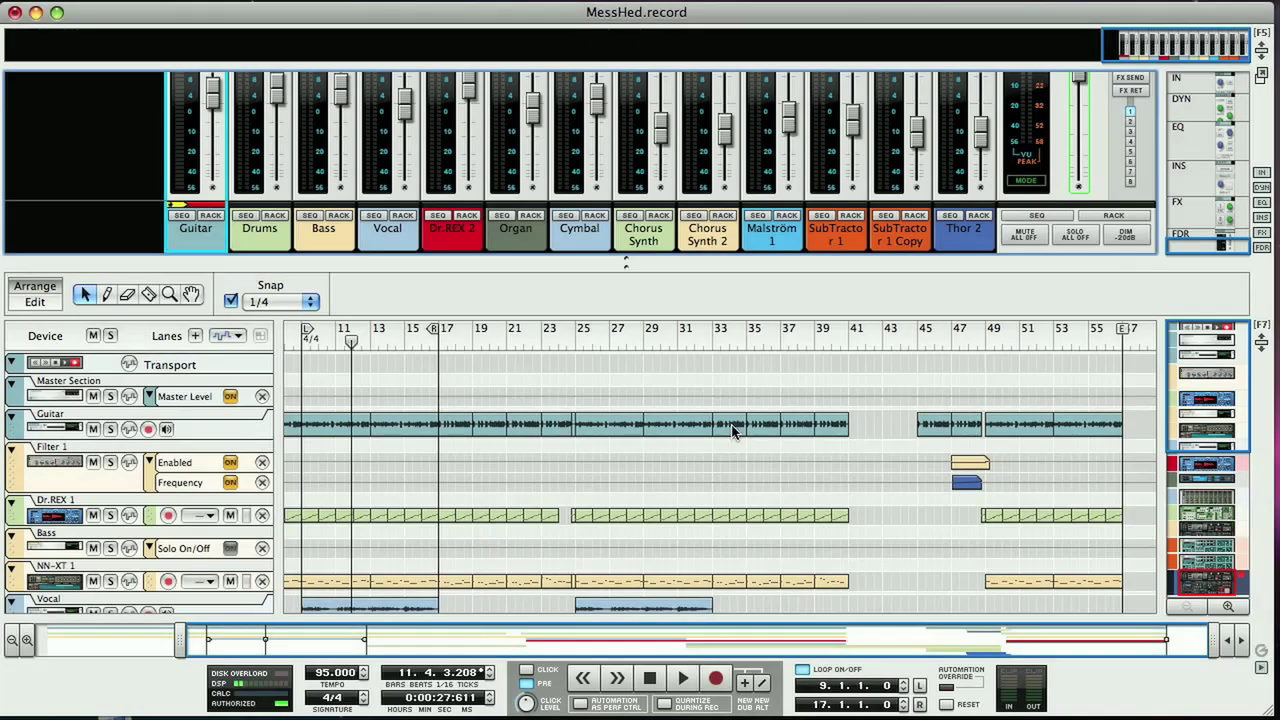
Switch to the full mixer and move the view through the inserts, sends and faders
key("F5")
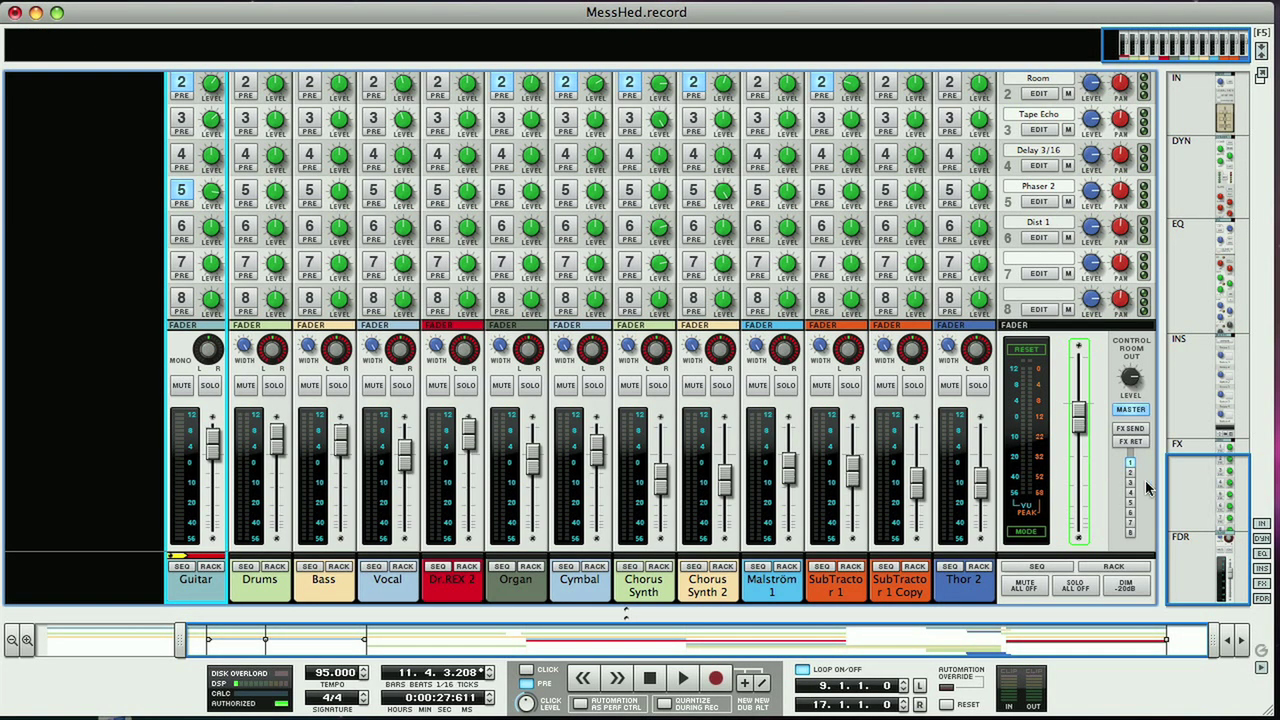
left_click_drag(1207, 507, 1198, 117)
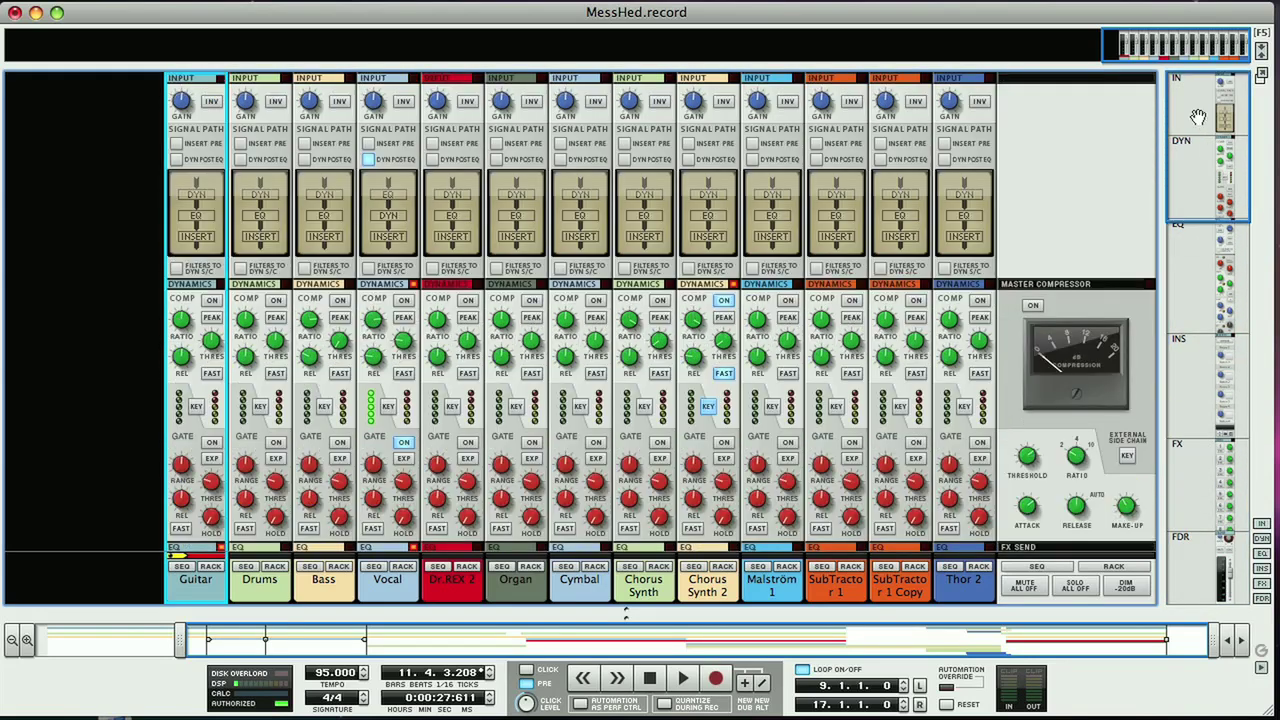
left_click(1209, 352)
left_click(1222, 548)
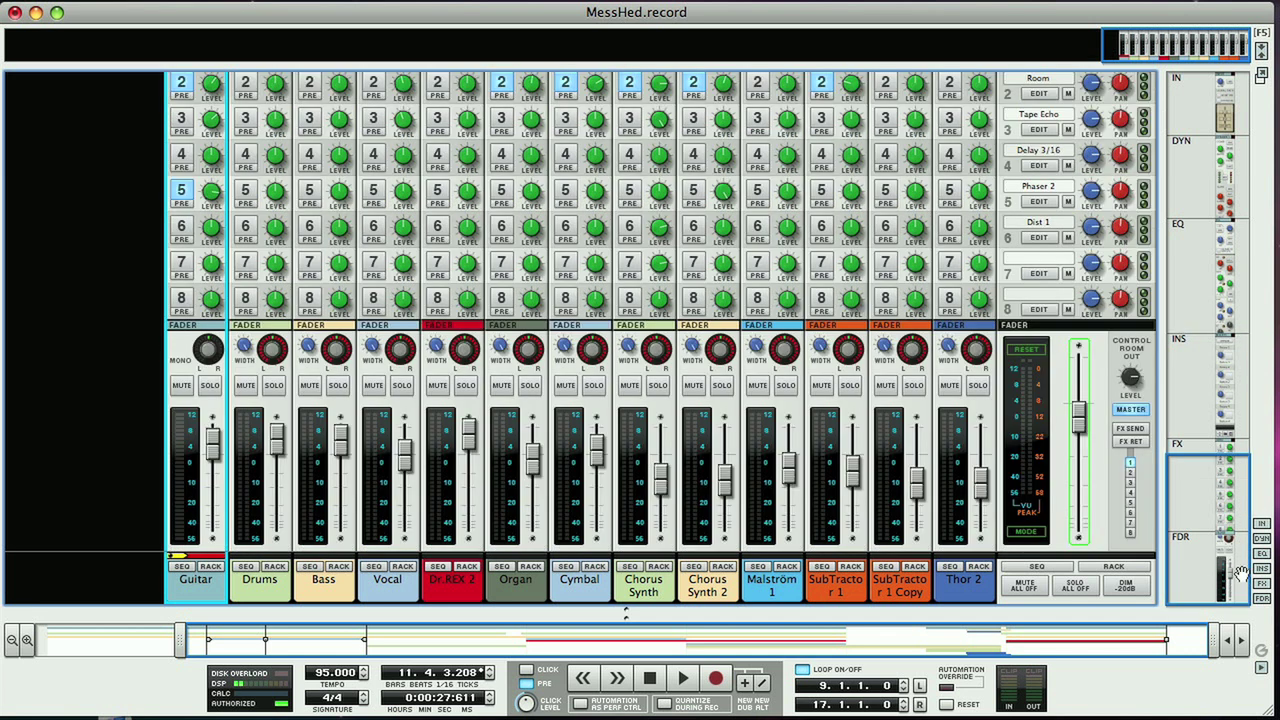
Hide the dynamics, insert and send sections, keeping the input, EQ and fader sections visible
left_click(1265, 538)
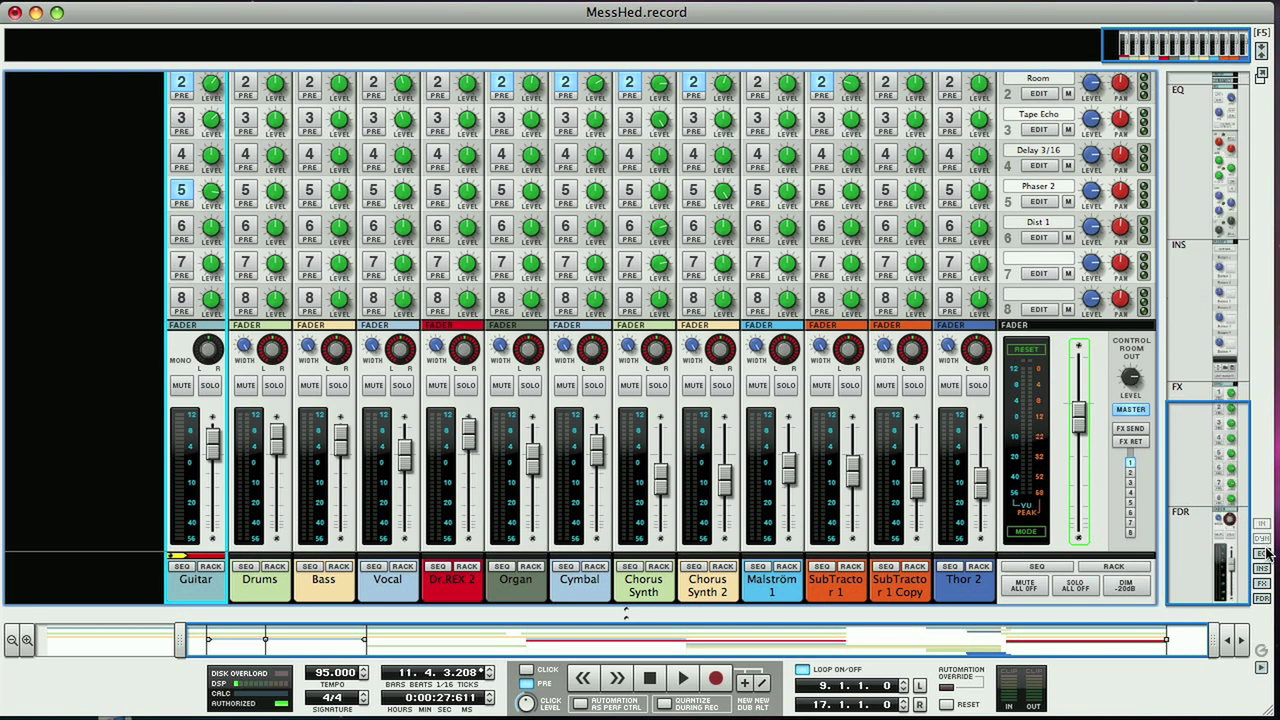
left_click(1266, 553)
left_click(1265, 568)
left_click(1265, 583)
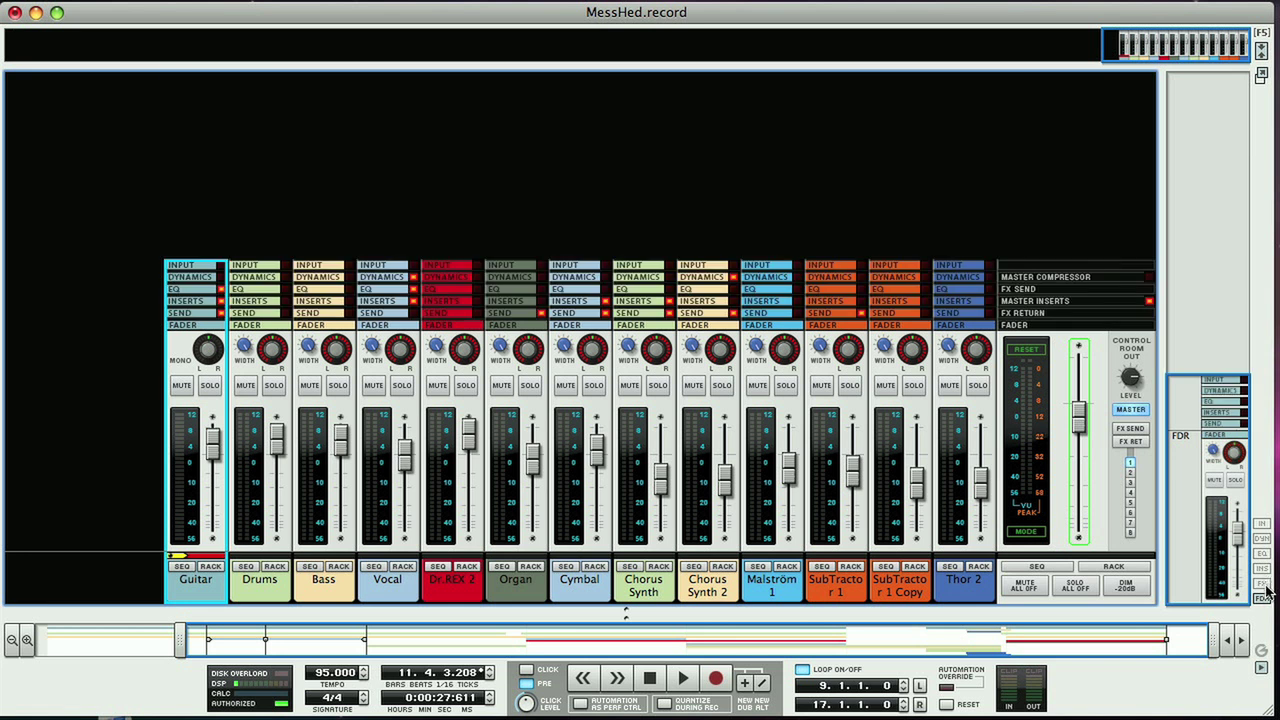
left_click(1265, 598)
left_click(1265, 599)
left_click(1263, 555)
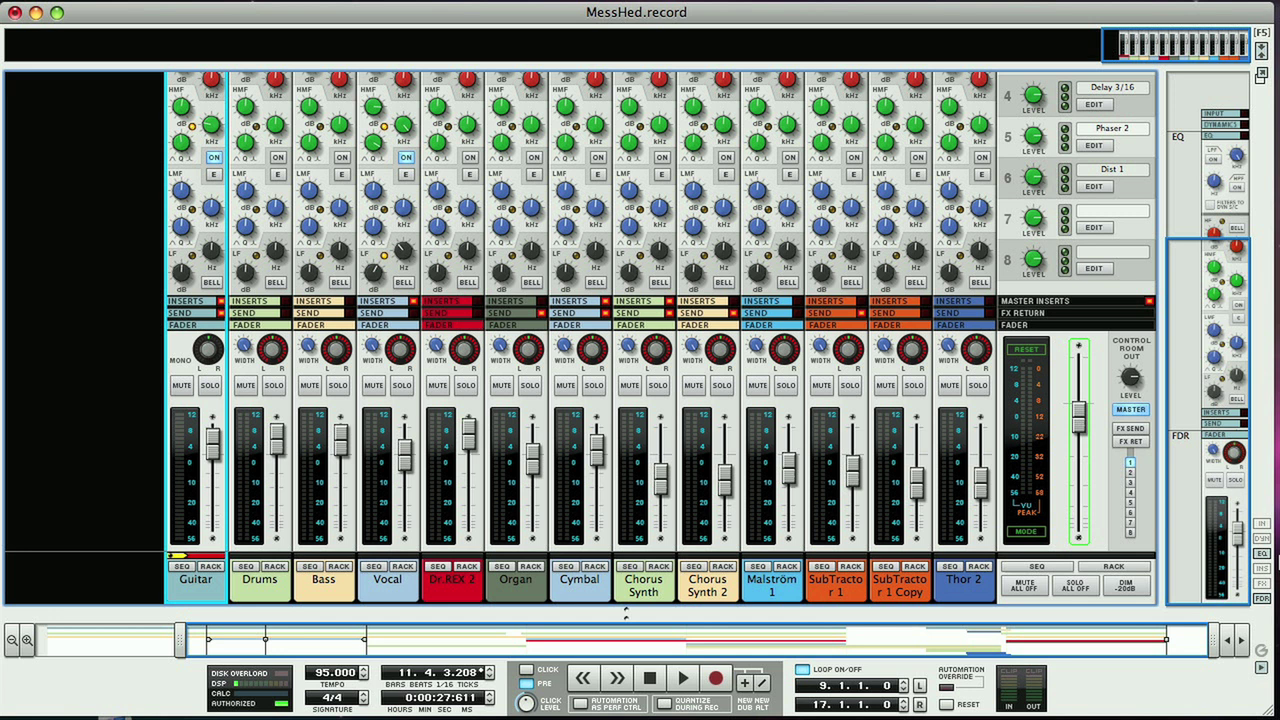
left_click(1264, 525)
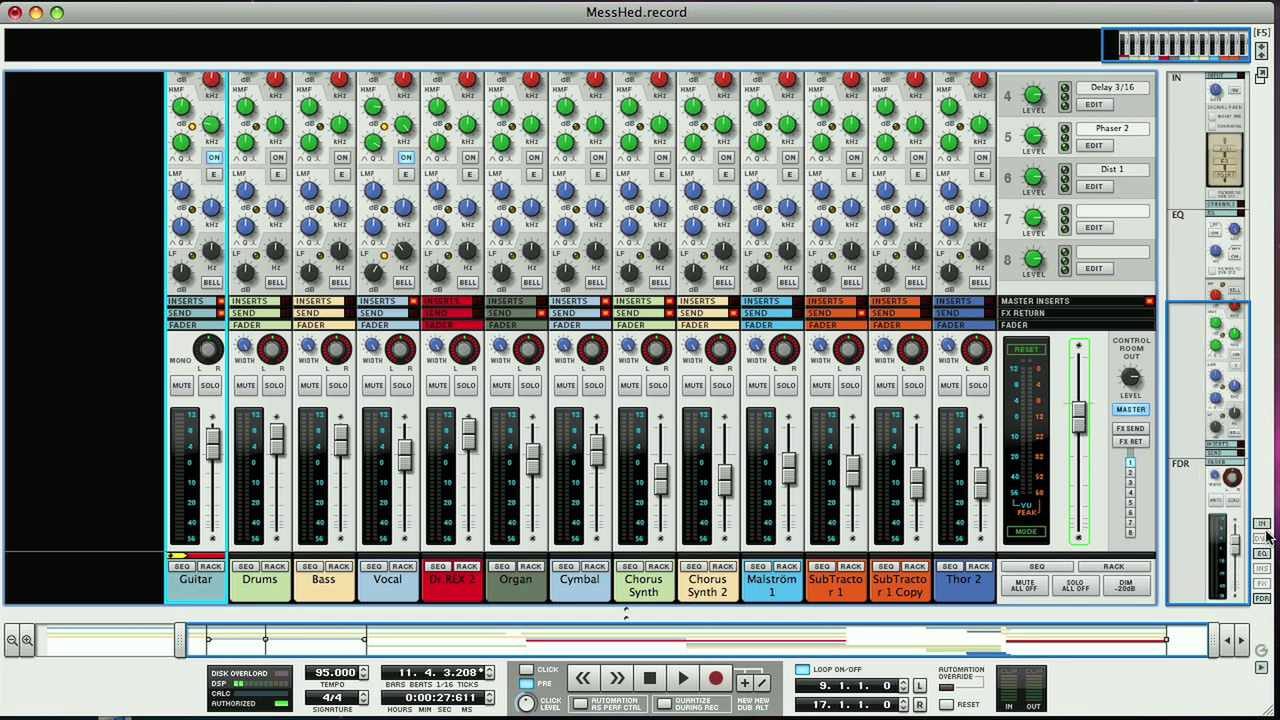
left_click_drag(1196, 505, 1198, 298)
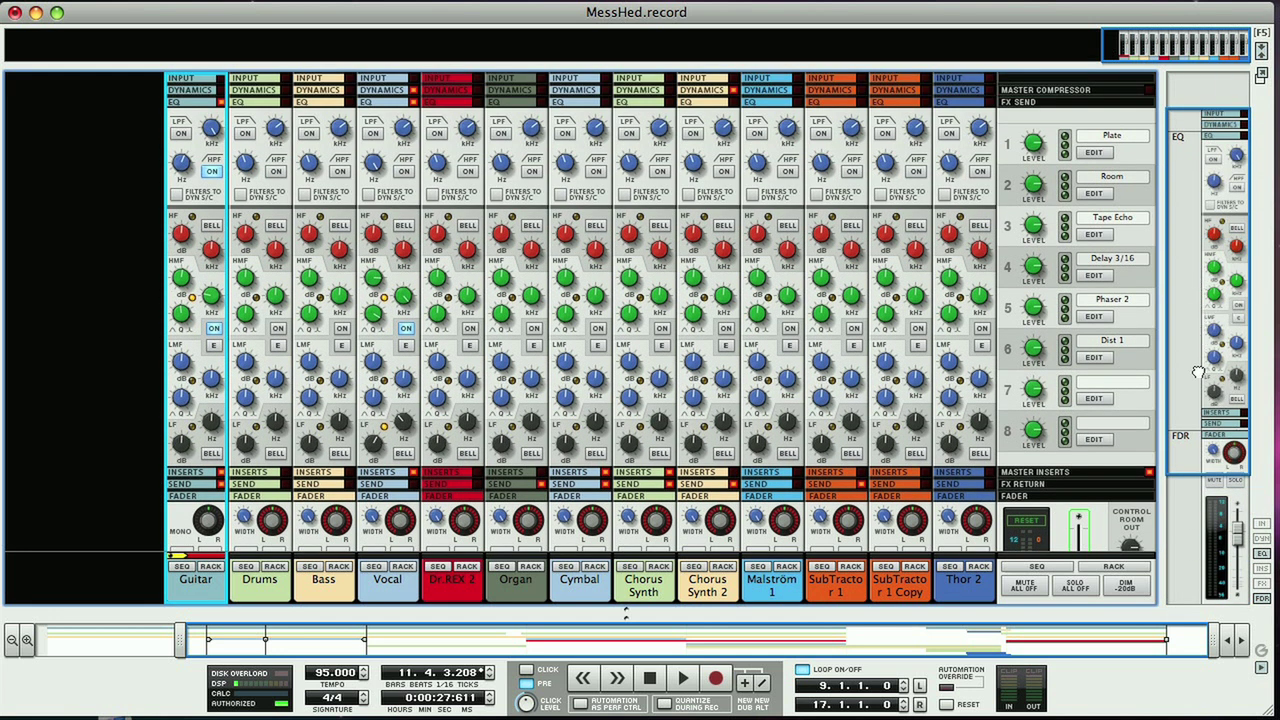
Solo the Vocal channel and turn on its high-pass filter at 39.8 Hz
left_click_drag(1198, 372, 1198, 399)
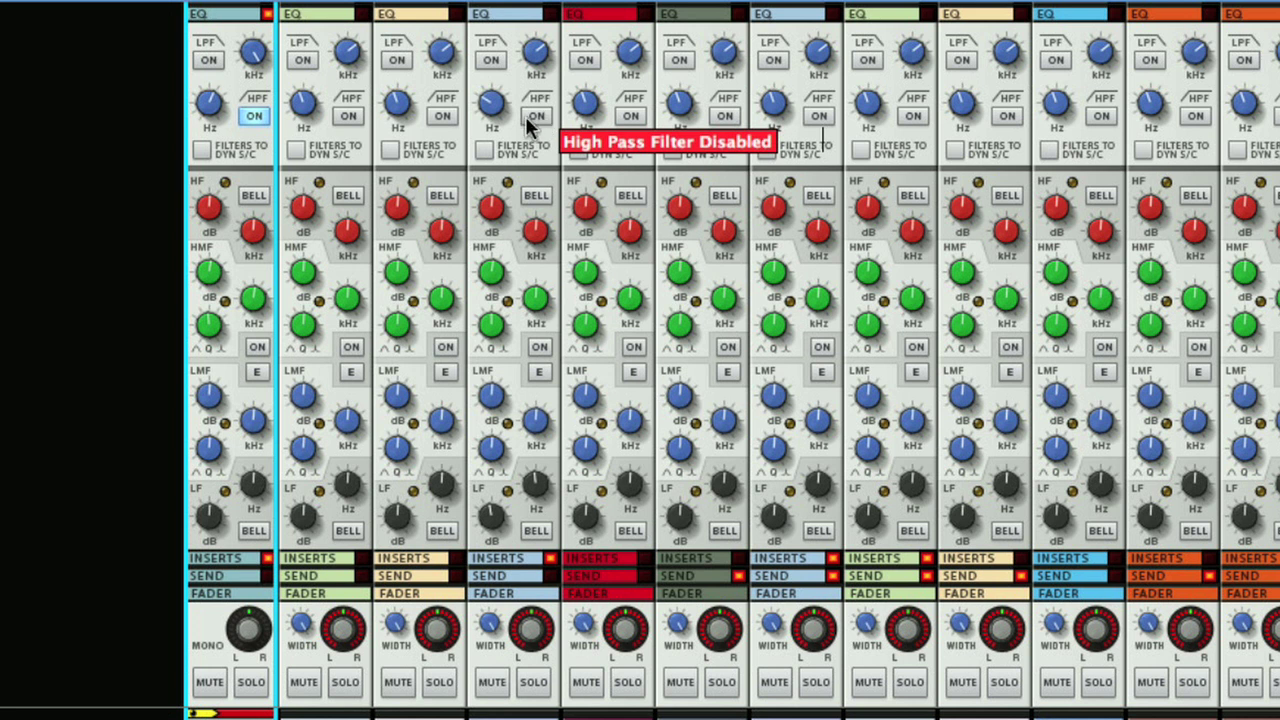
left_click(530, 116)
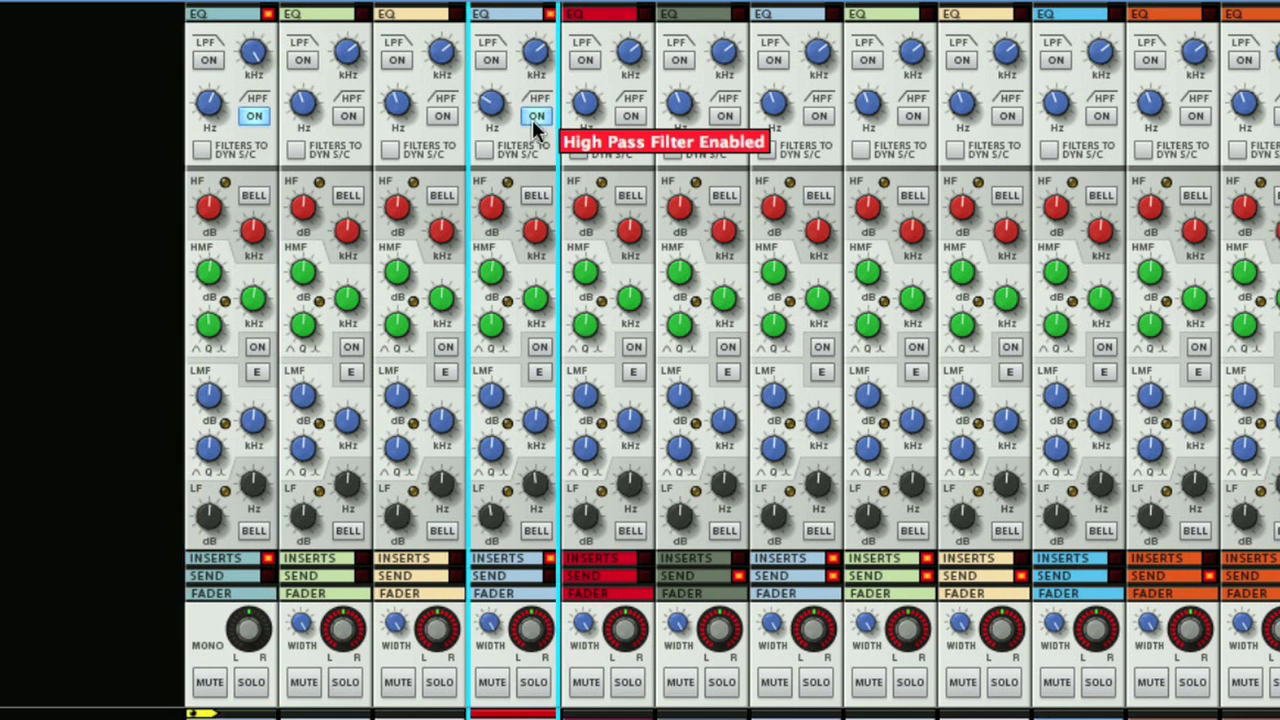
mouse_move(491, 112)
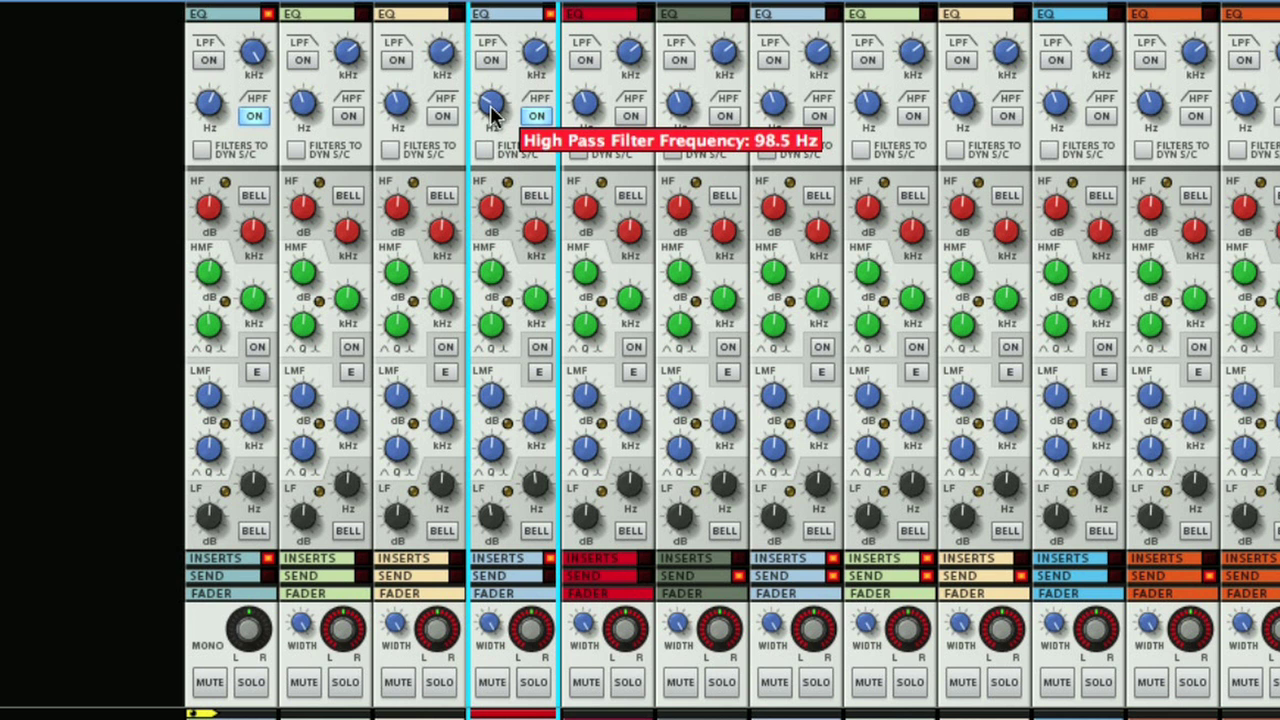
left_click(524, 682)
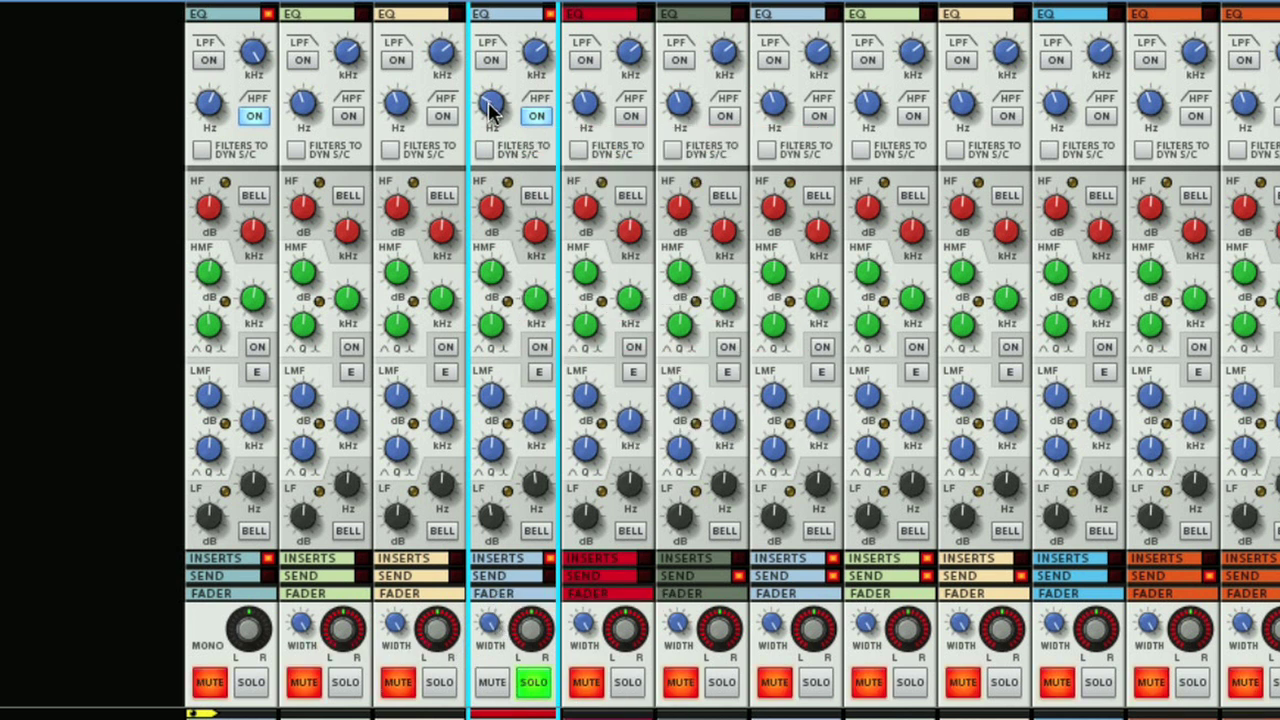
mouse_move(491, 112)
left_mouse_down()
mouse_move(483, 59)
mouse_move(483, 125)
mouse_move(483, 108)
left_mouse_up()
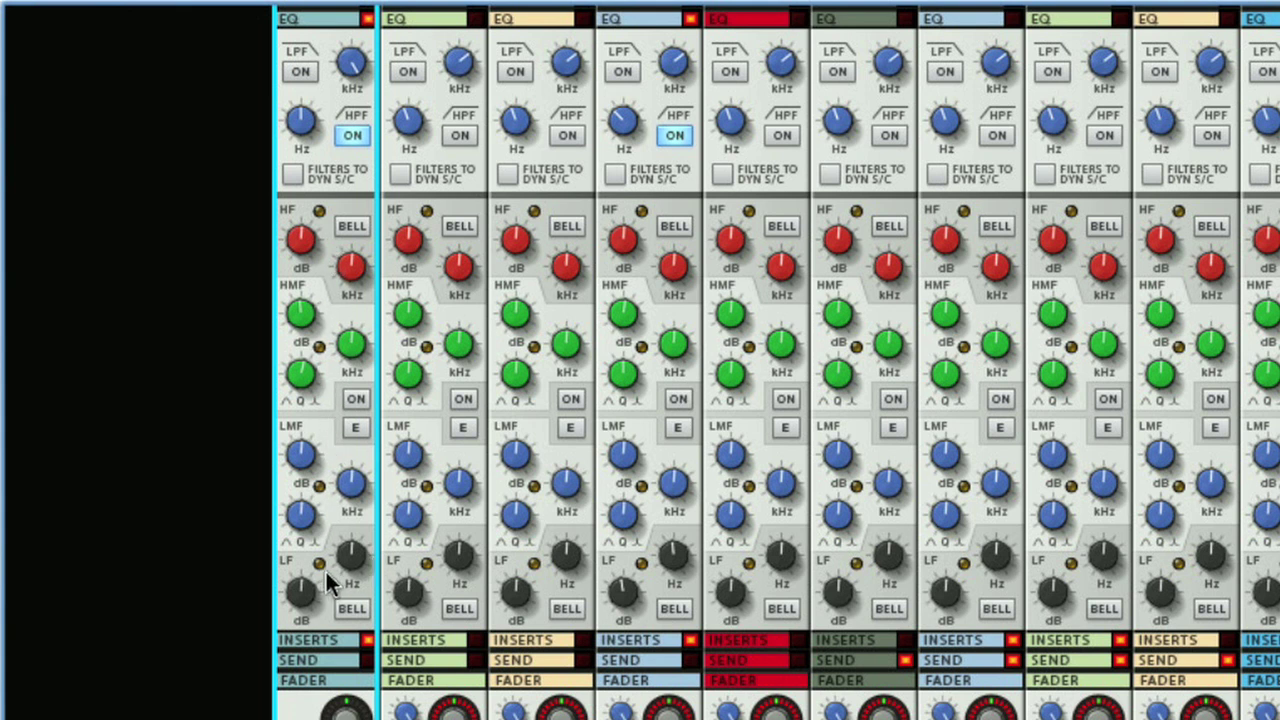
Try the Guitar's high band as a bell, return it to shelf, and set it to about 5.05 kHz
mouse_move(329, 573)
left_click(350, 228)
mouse_move(351, 260)
left_mouse_down()
mouse_move(351, 286)
mouse_move(351, 247)
mouse_move(350, 266)
left_mouse_up()
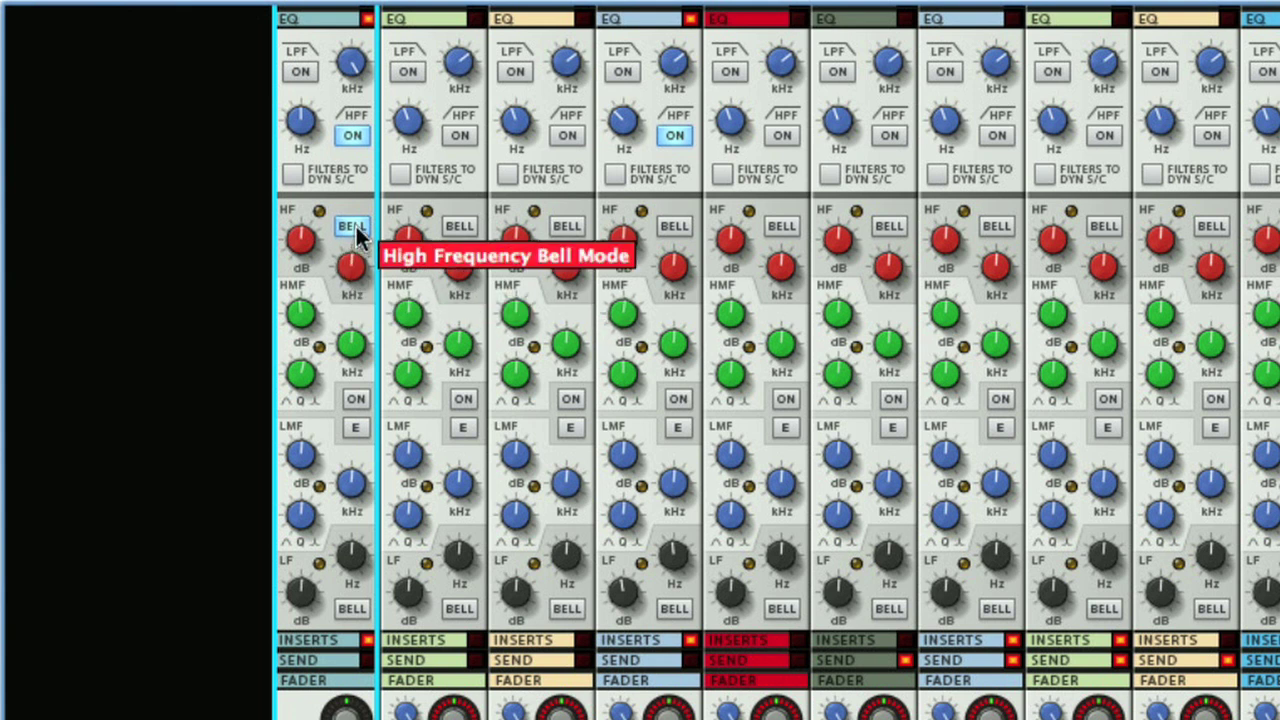
left_click(354, 226)
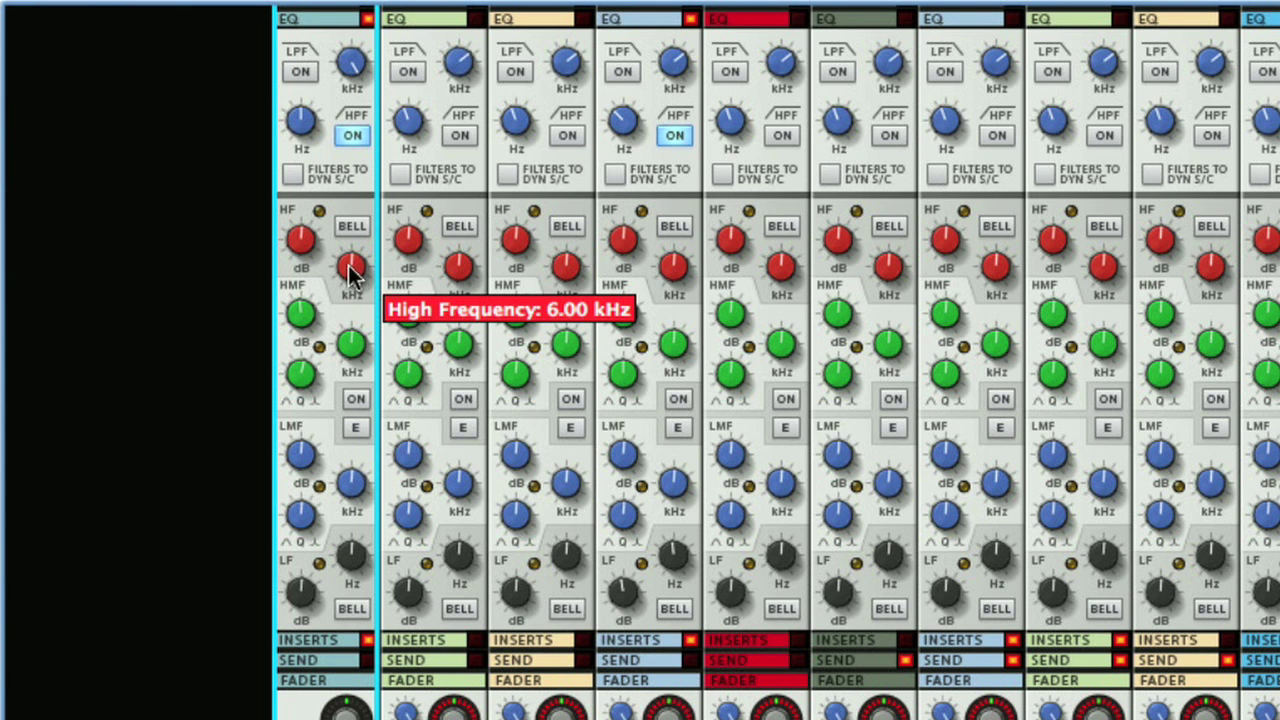
left_click_drag(351, 270, 349, 298)
left_click_drag(346, 277, 346, 256)
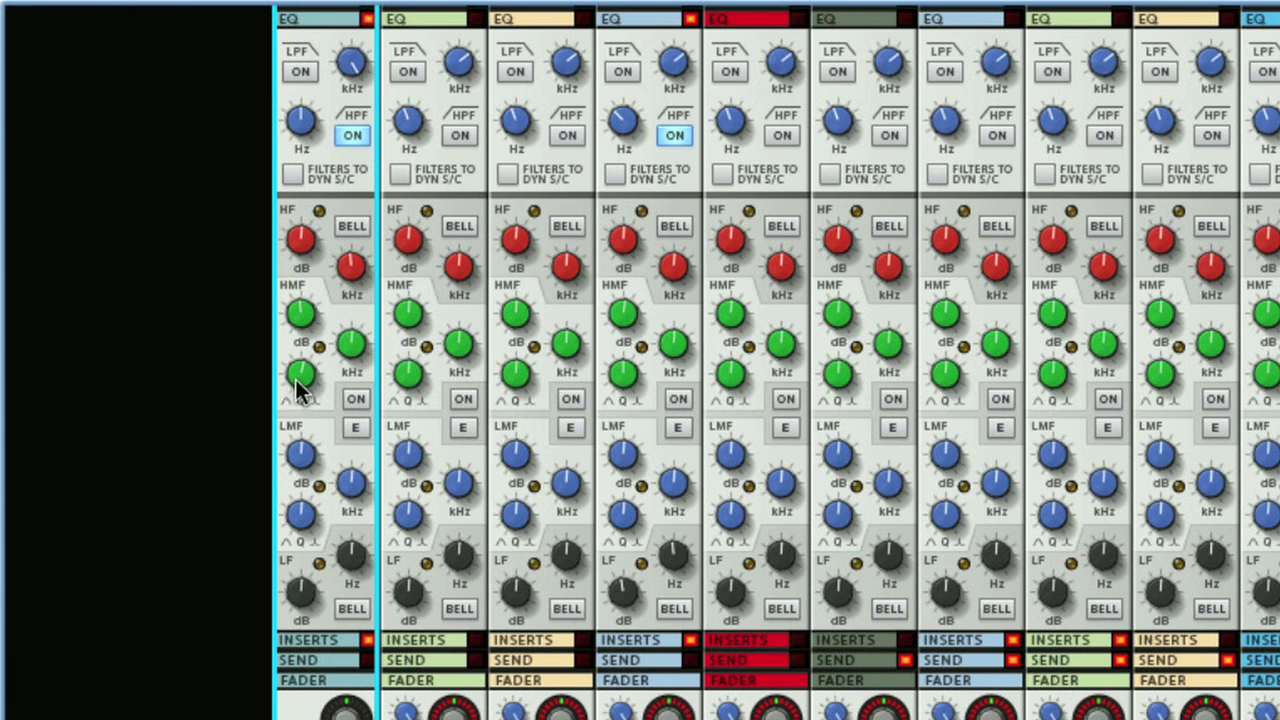
Turn on the Guitar's high-mid band at about 957 Hz, boosted about 1.9 dB with Q near 0.70
mouse_move(336, 355)
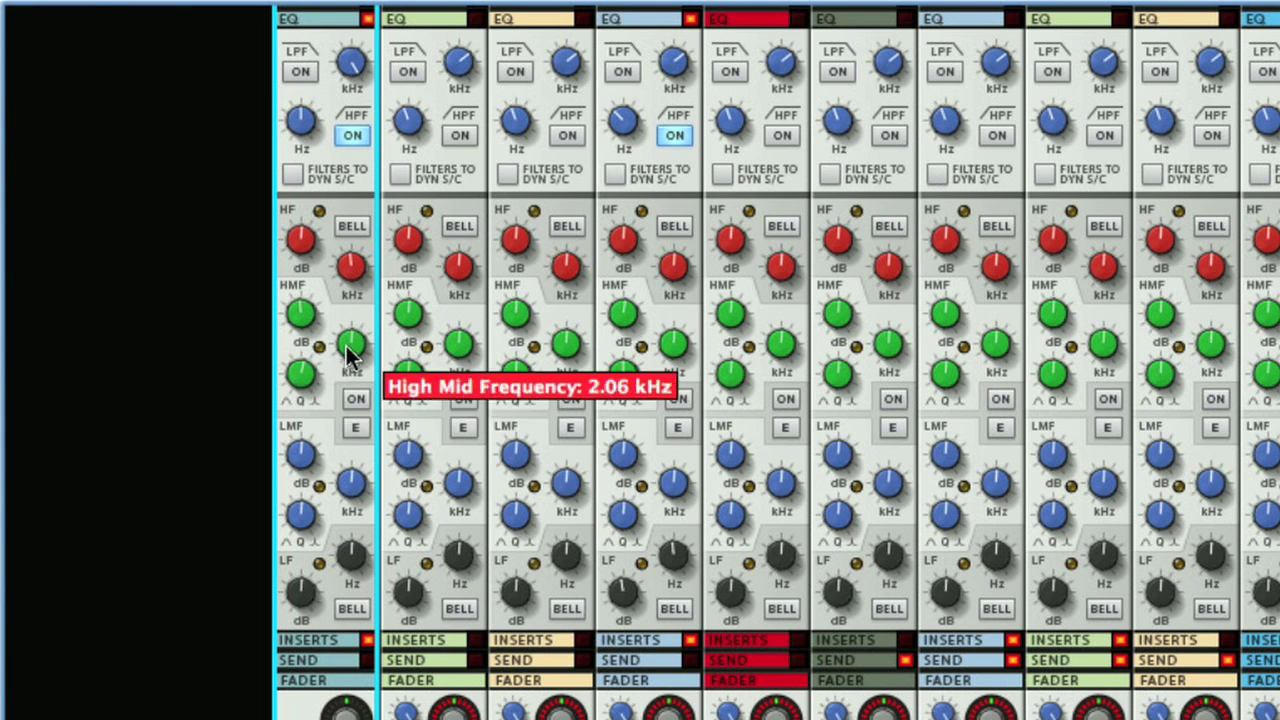
left_click_drag(346, 346, 297, 446)
mouse_move(296, 314)
left_mouse_down()
mouse_move(294, 277)
mouse_move(297, 371)
mouse_move(296, 312)
left_mouse_up()
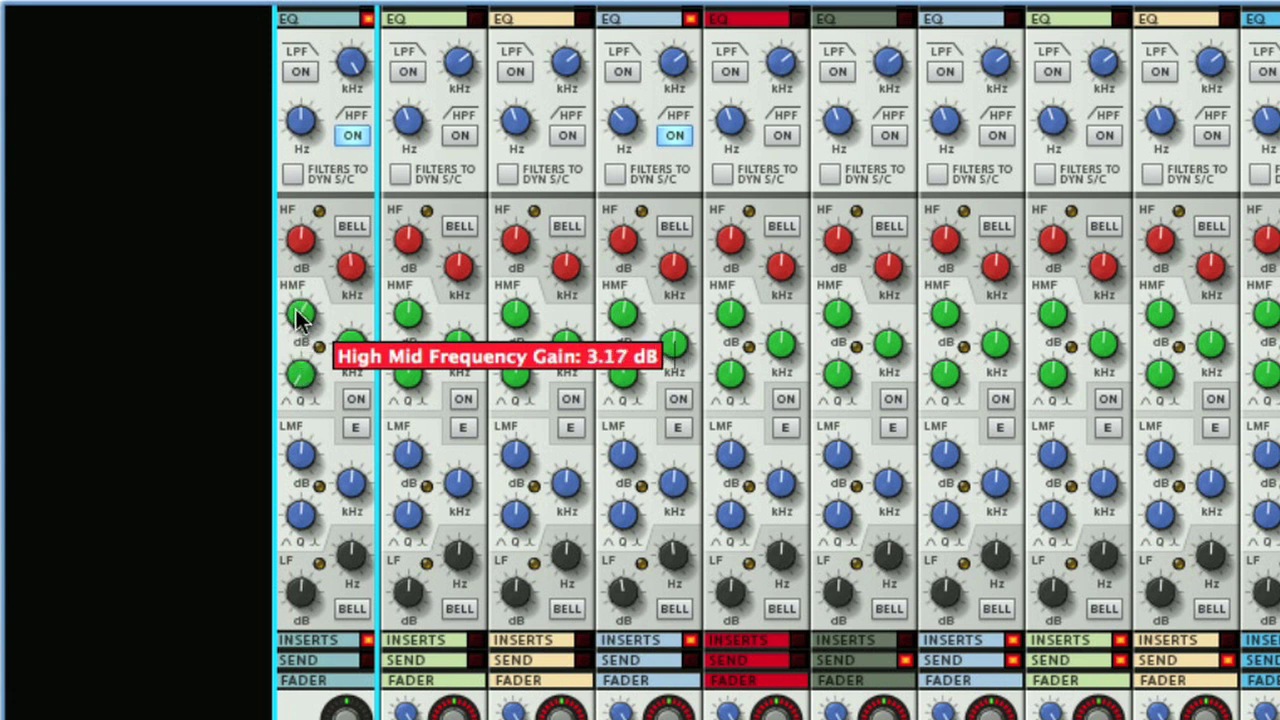
left_click(351, 399)
mouse_move(296, 317)
left_mouse_down()
mouse_move(293, 280)
mouse_move(297, 377)
mouse_move(300, 337)
left_mouse_up()
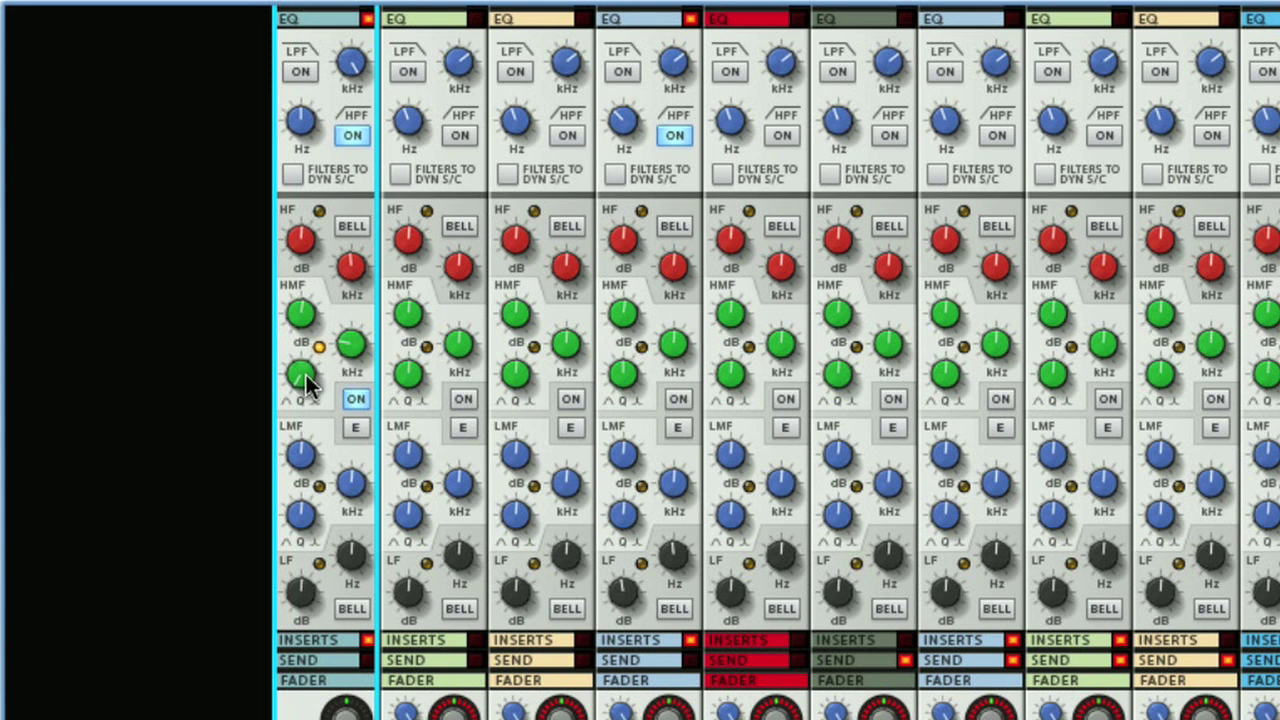
mouse_move(291, 376)
left_mouse_down()
mouse_move(289, 275)
mouse_move(295, 374)
left_mouse_up()
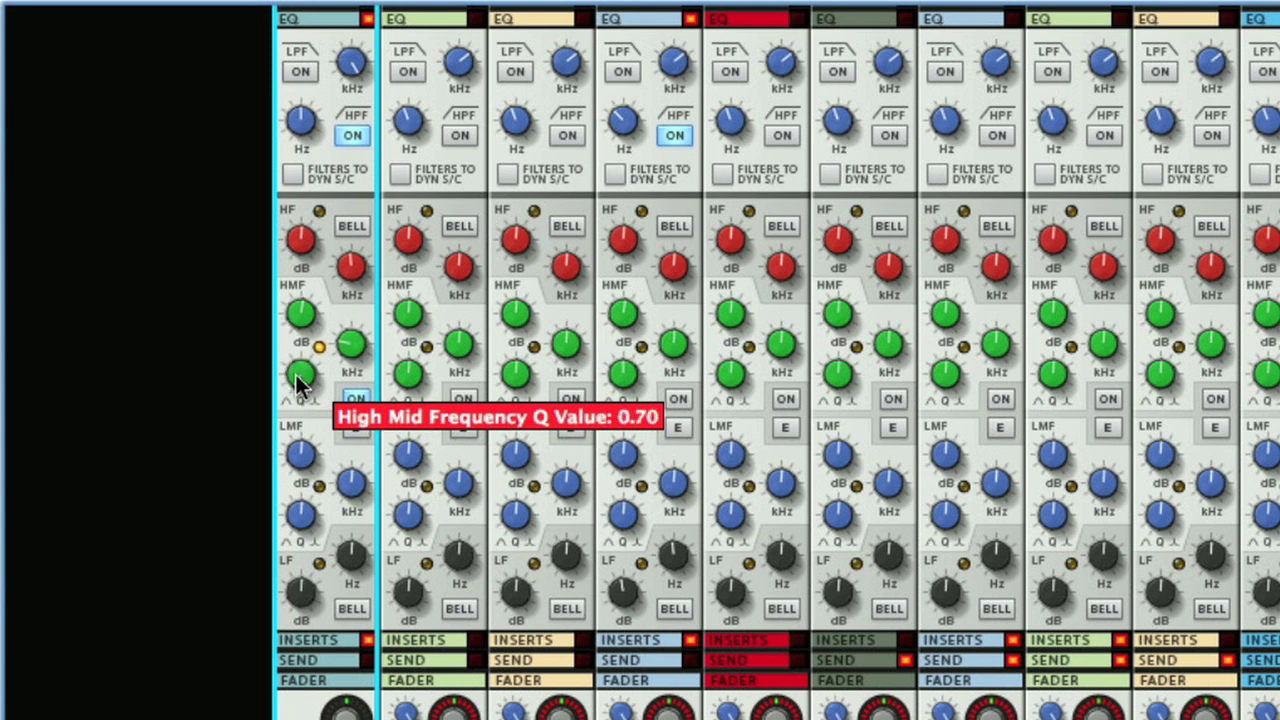
Tick Filters to Dyn S/C on the Guitar strip
left_click(291, 175)
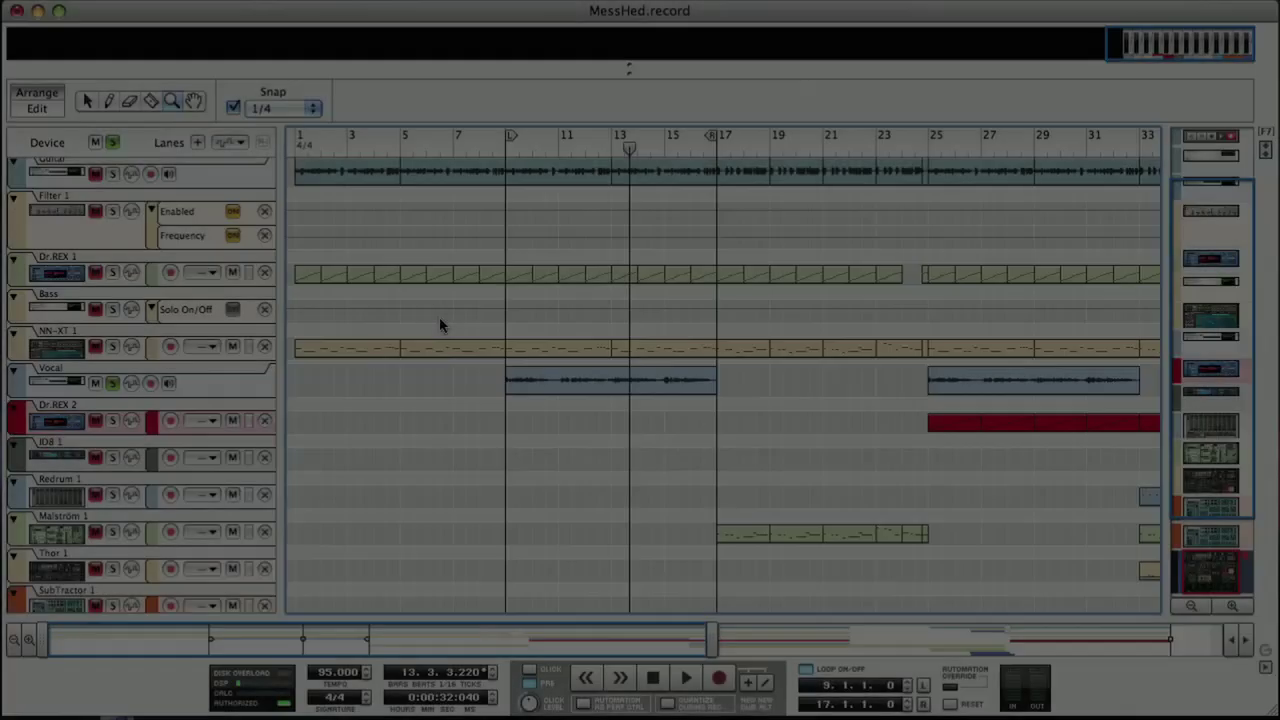
Zoom in on the vocal clip, set the loop locators to bars 13–14, then play and stop the loop
left_click_drag(443, 300, 772, 455)
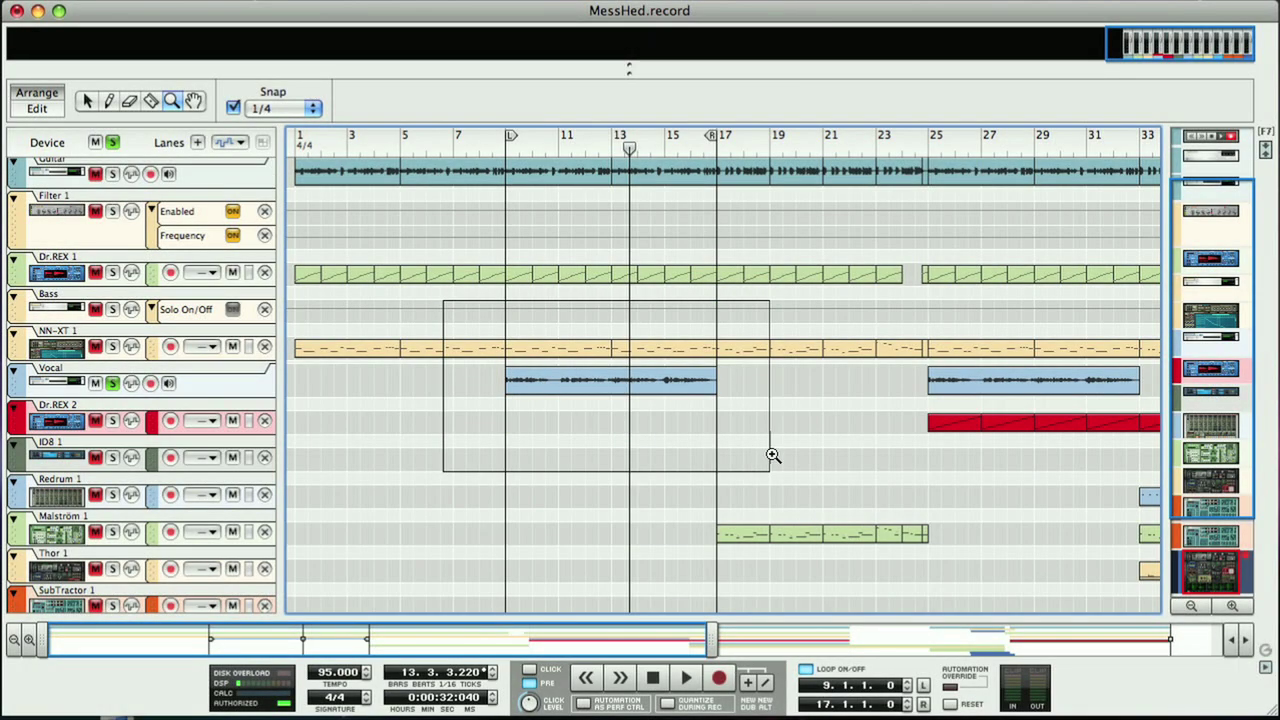
left_click_drag(1011, 131, 797, 149)
left_click_drag(463, 135, 733, 155)
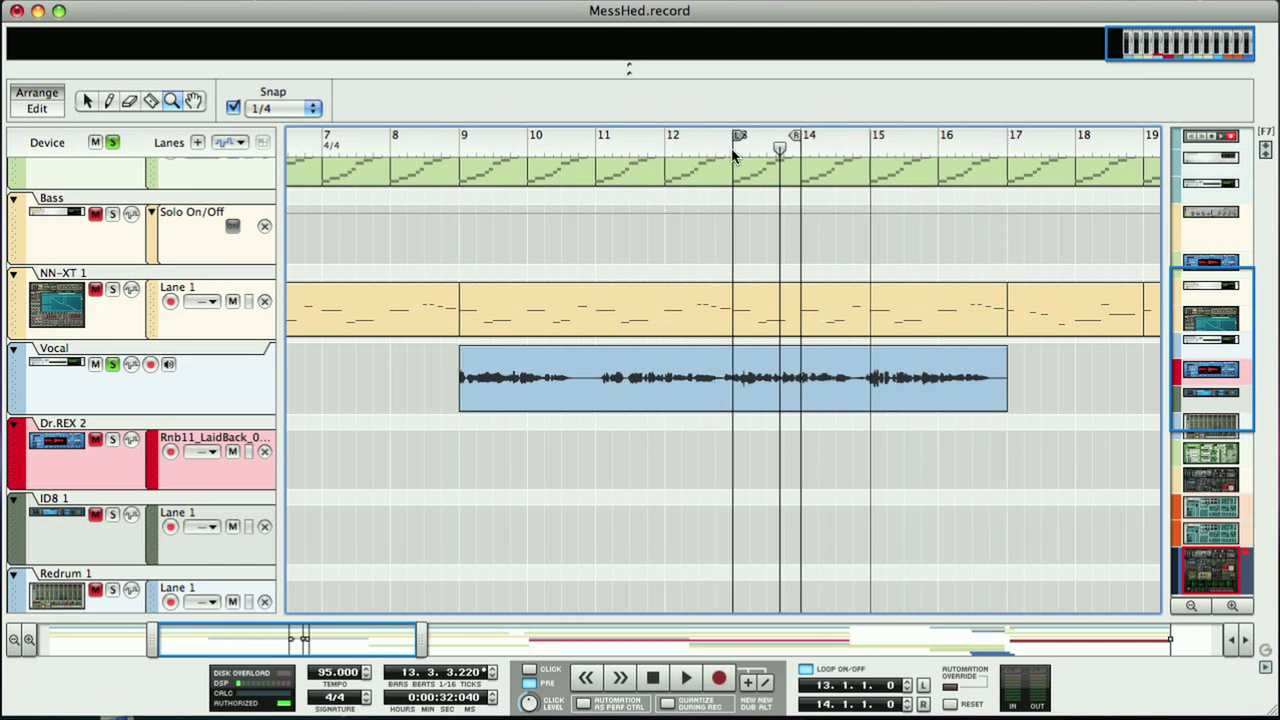
key("space")
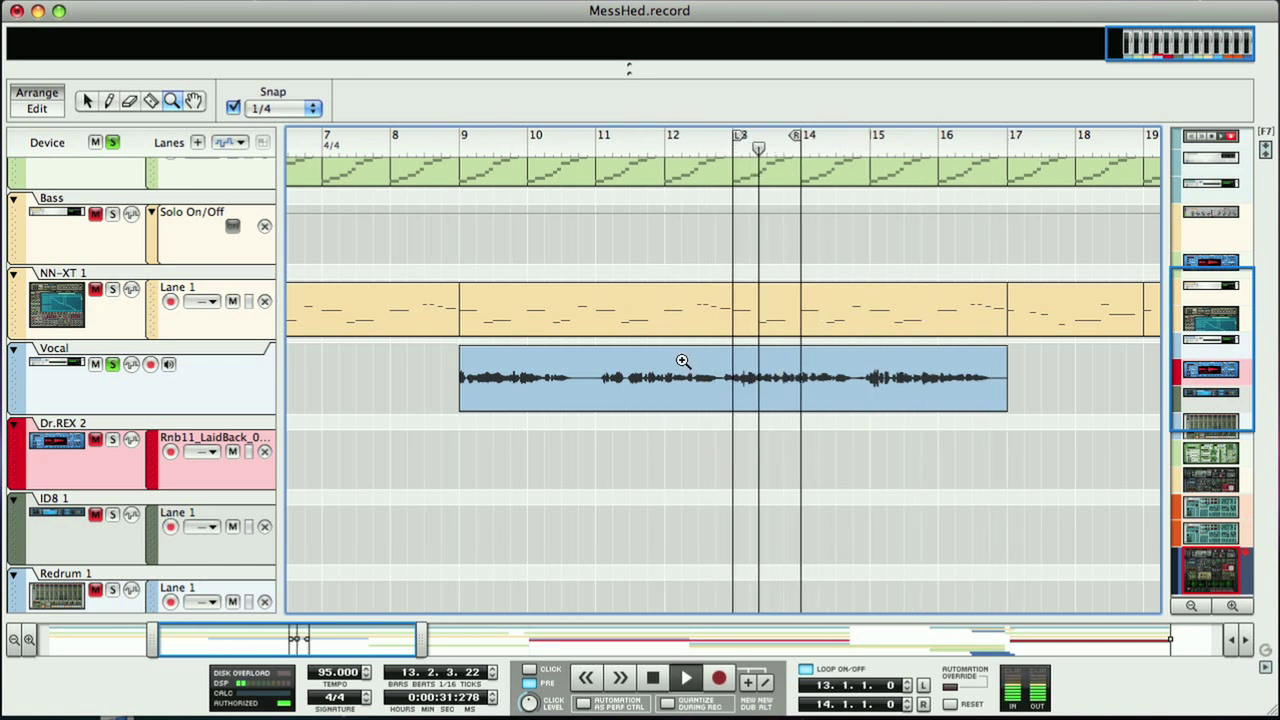
key("space")
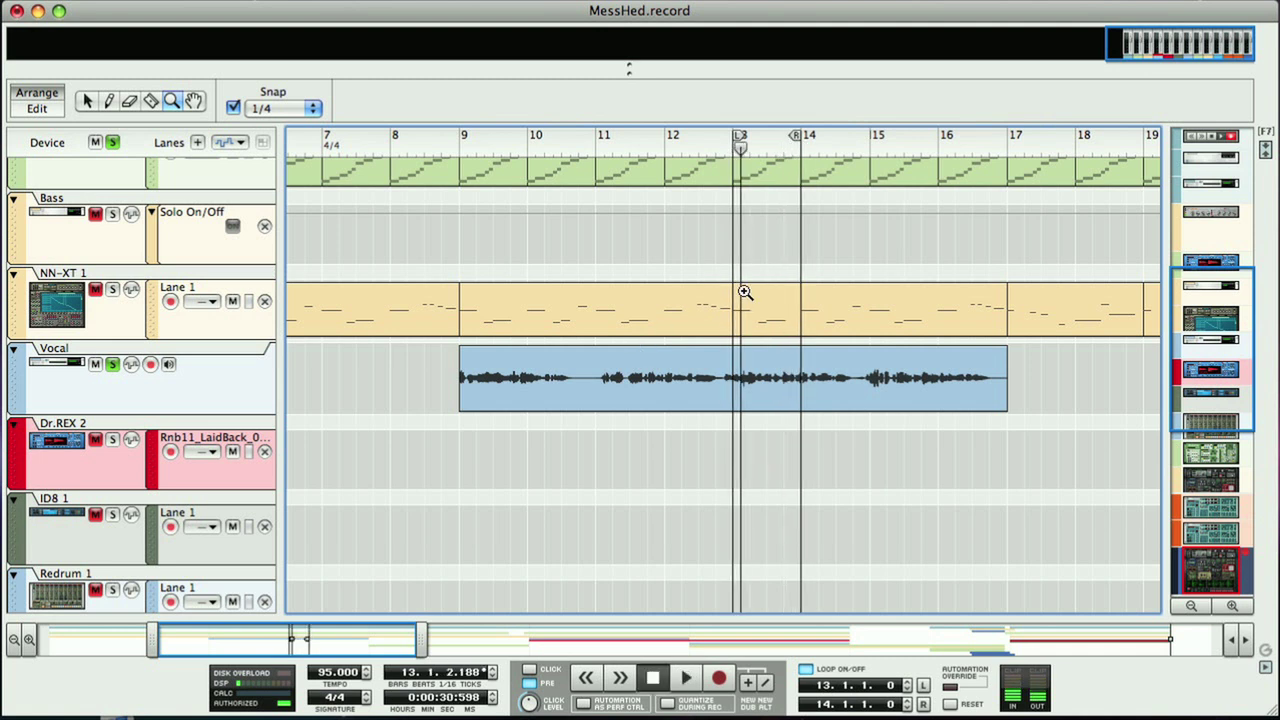
Back in the mixer, turn on the Vocal mid band near 1.90 kHz, narrow its Q, and boost it to 6.35 dB
key("F5")
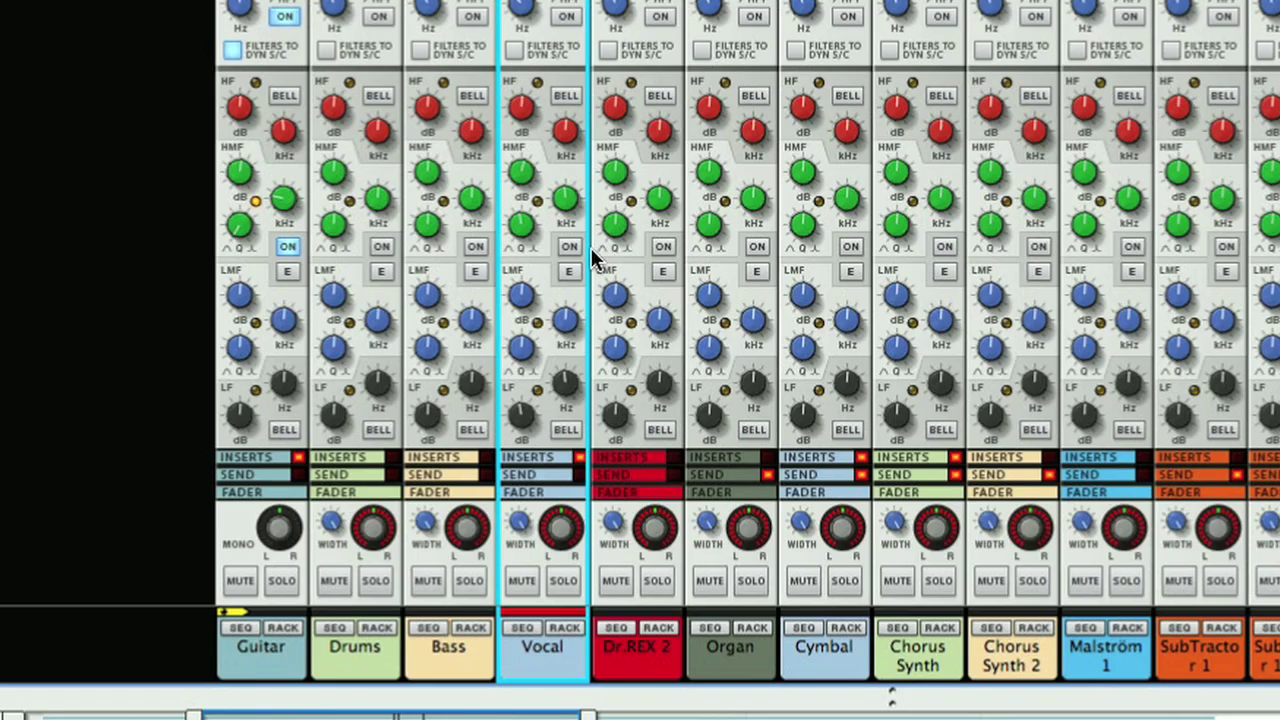
left_click(408, 306)
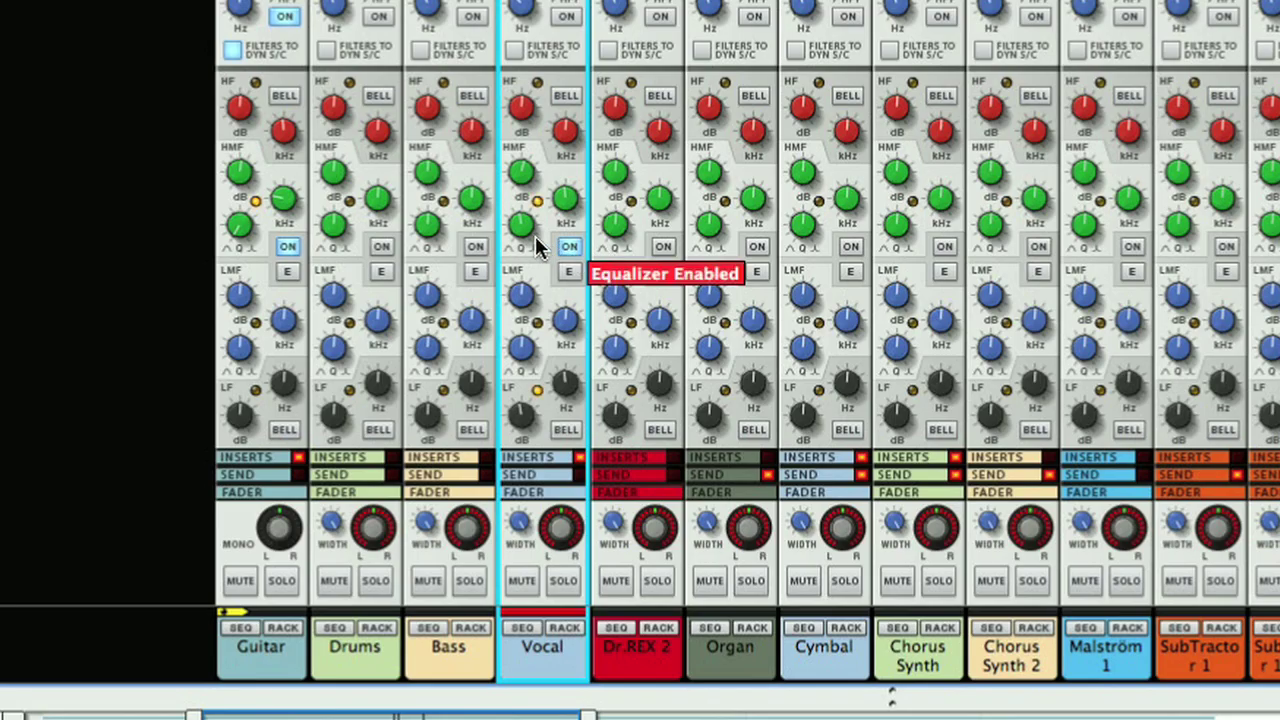
left_click_drag(522, 226, 556, 120)
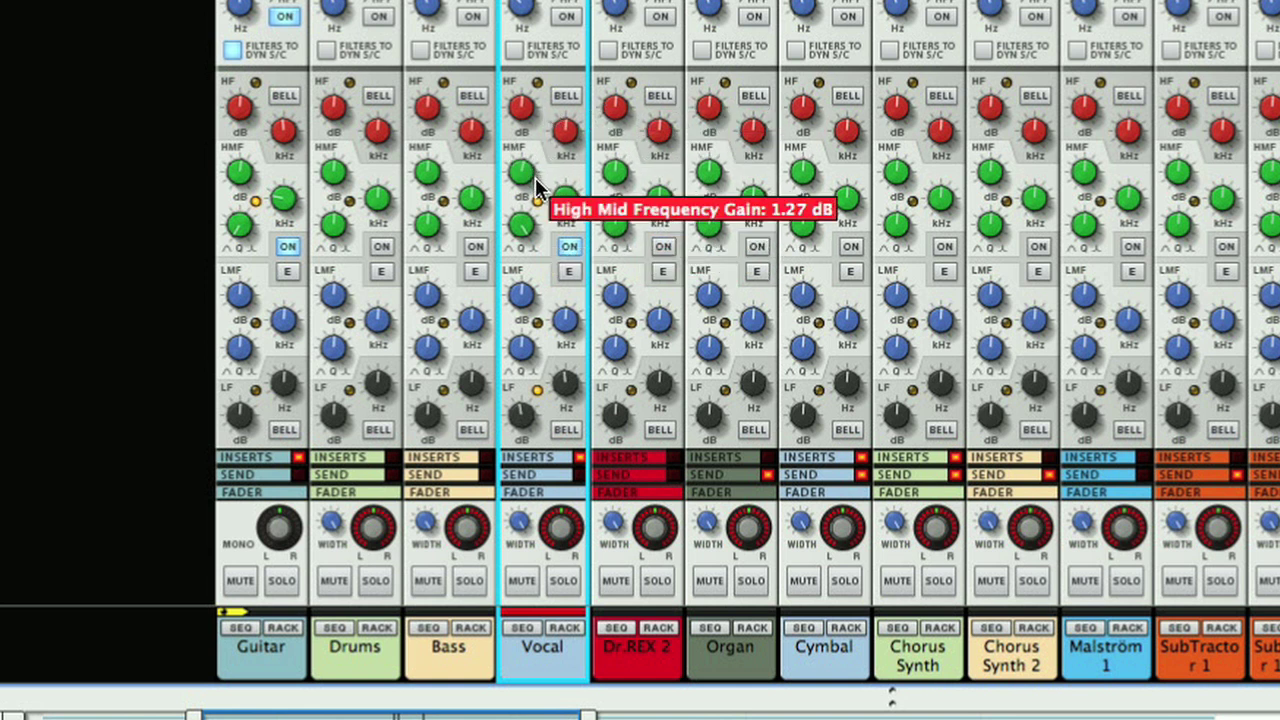
left_click_drag(522, 186, 504, 120)
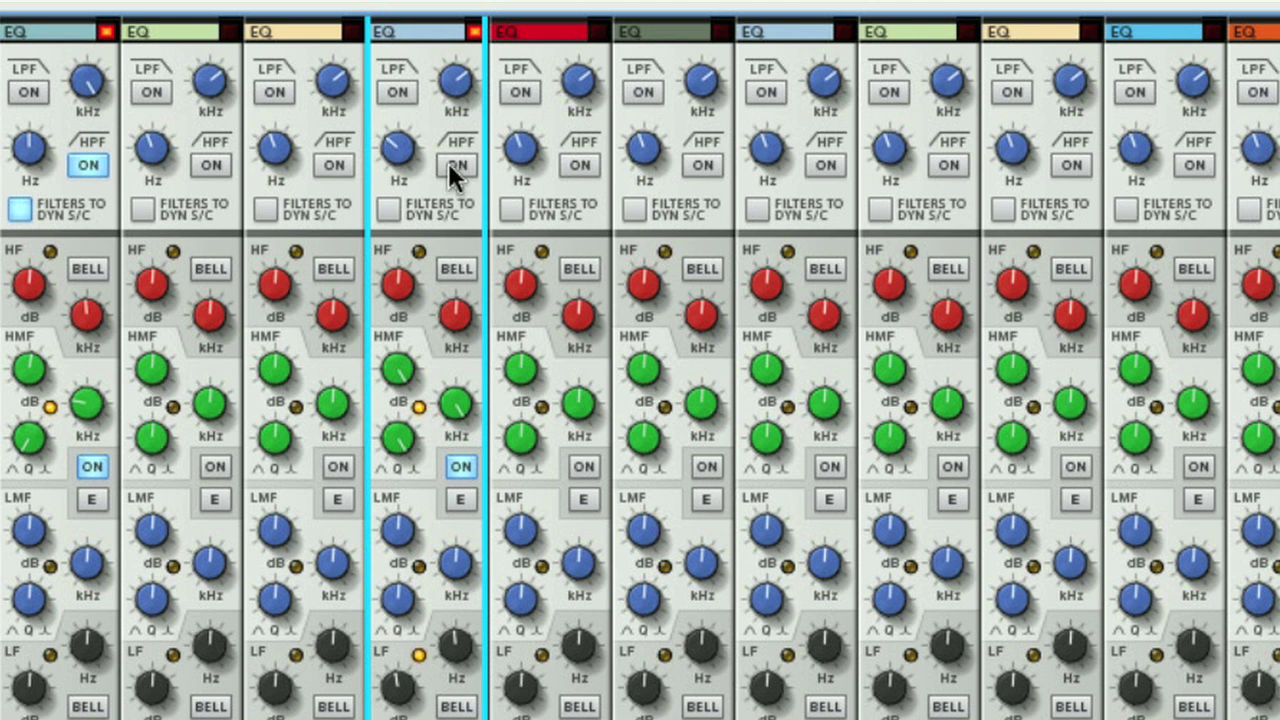
Set the Vocal high-pass cutoff to about 260 Hz, feed the filters to the dynamics sidechain, and compare with the filter off and on
left_click(449, 167)
left_click_drag(394, 156, 382, 55)
left_click(382, 210)
left_click(455, 166)
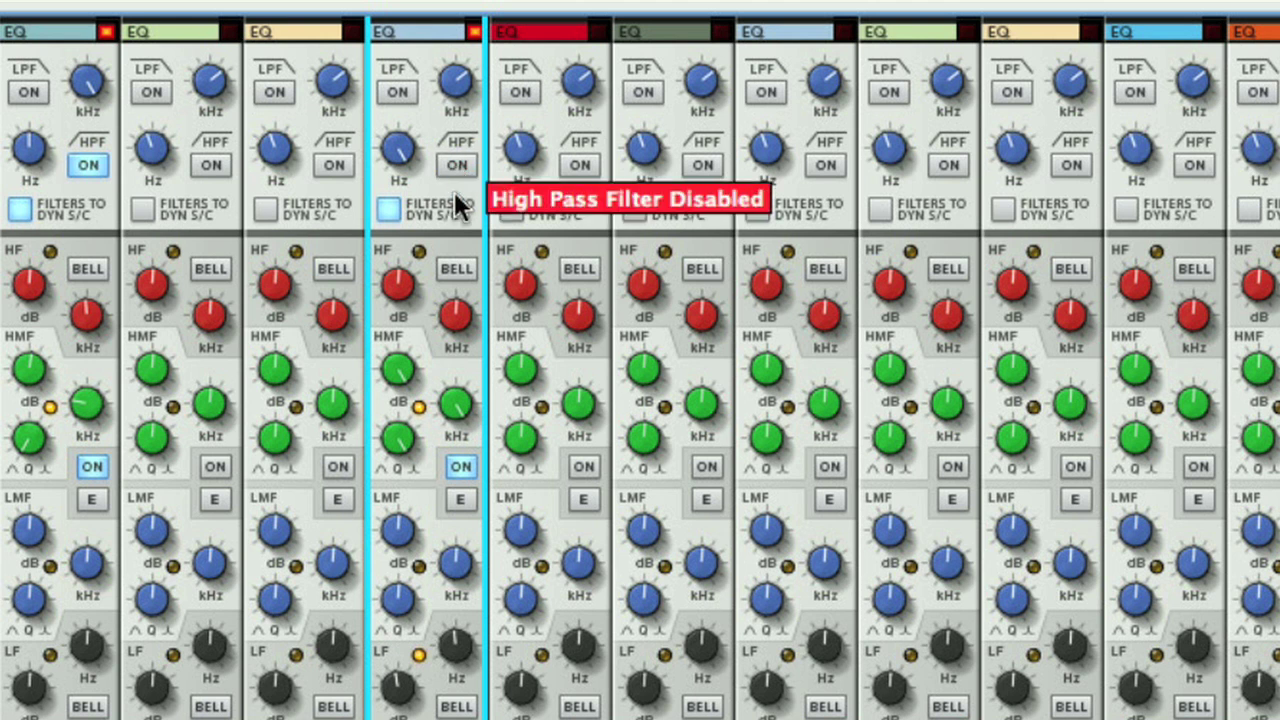
left_click(455, 168)
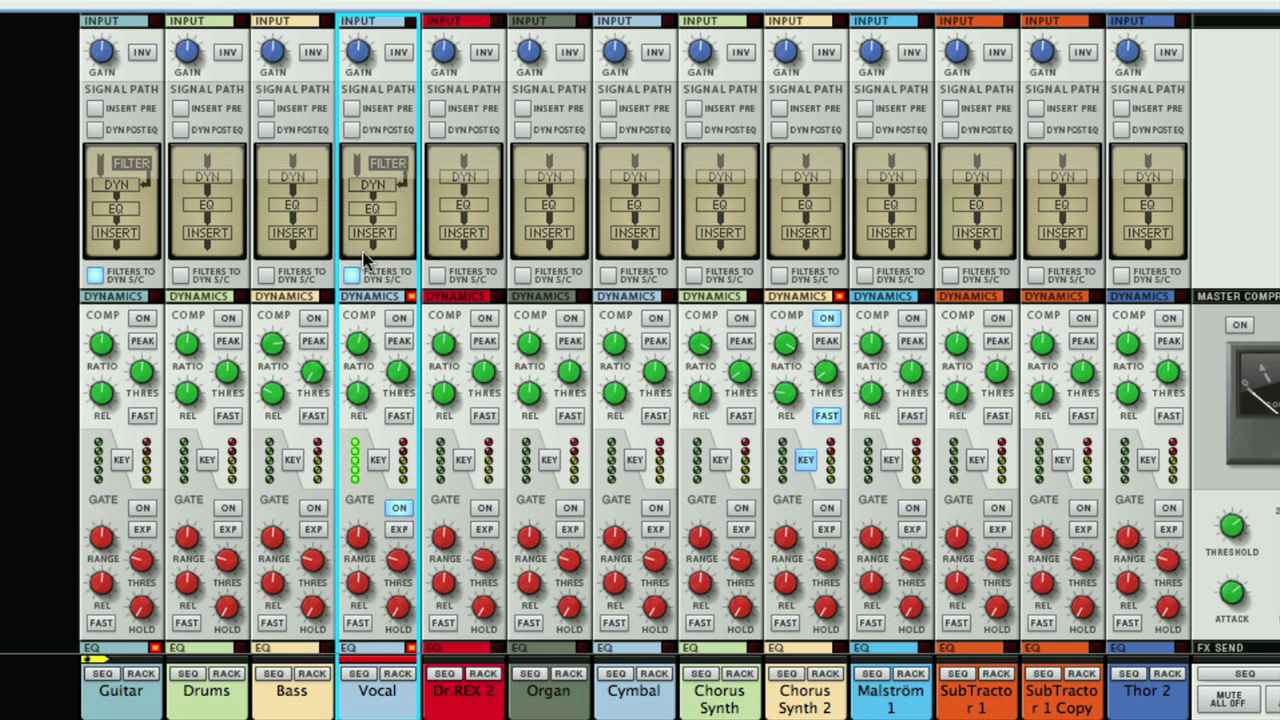
Tick Filters to Dyn S/C and DYN POST EQ on the Vocal strip
left_click(354, 278)
left_click(352, 132)
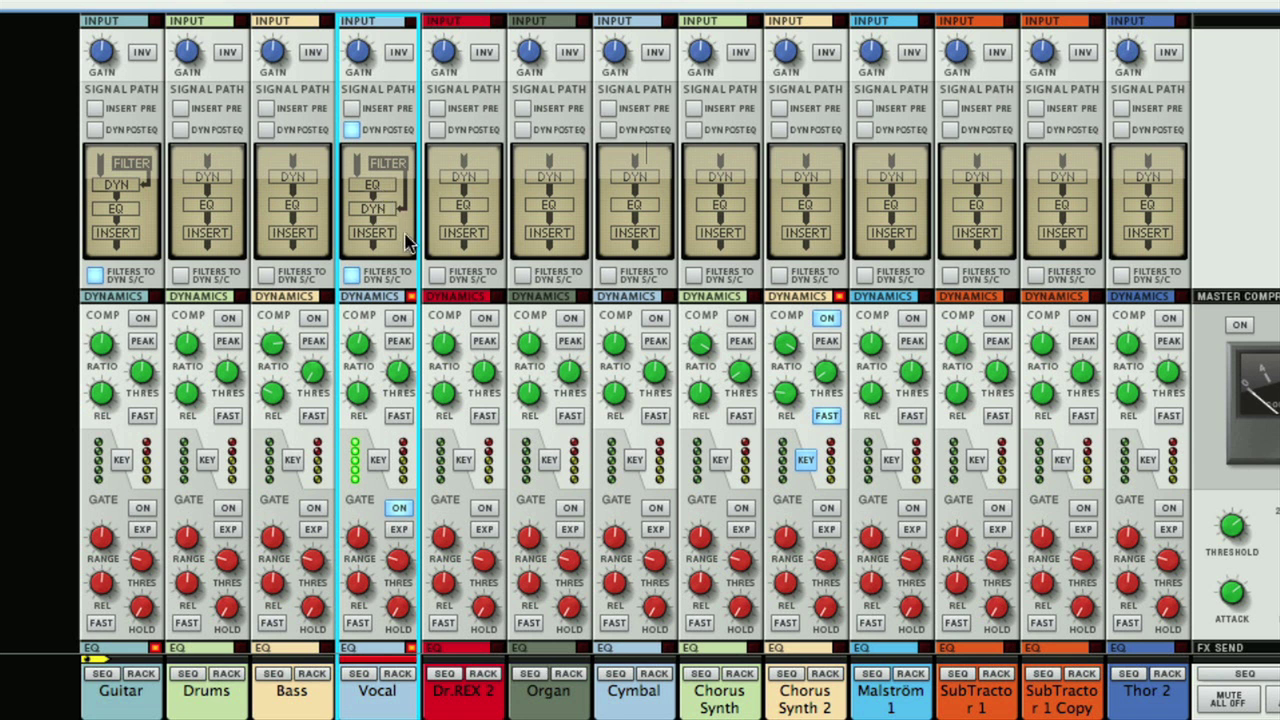
Turn on the Vocal compressor: -33 dB threshold, 25.8:1 ratio, fast attack, 135 ms release; compare it off and on
left_click(399, 320)
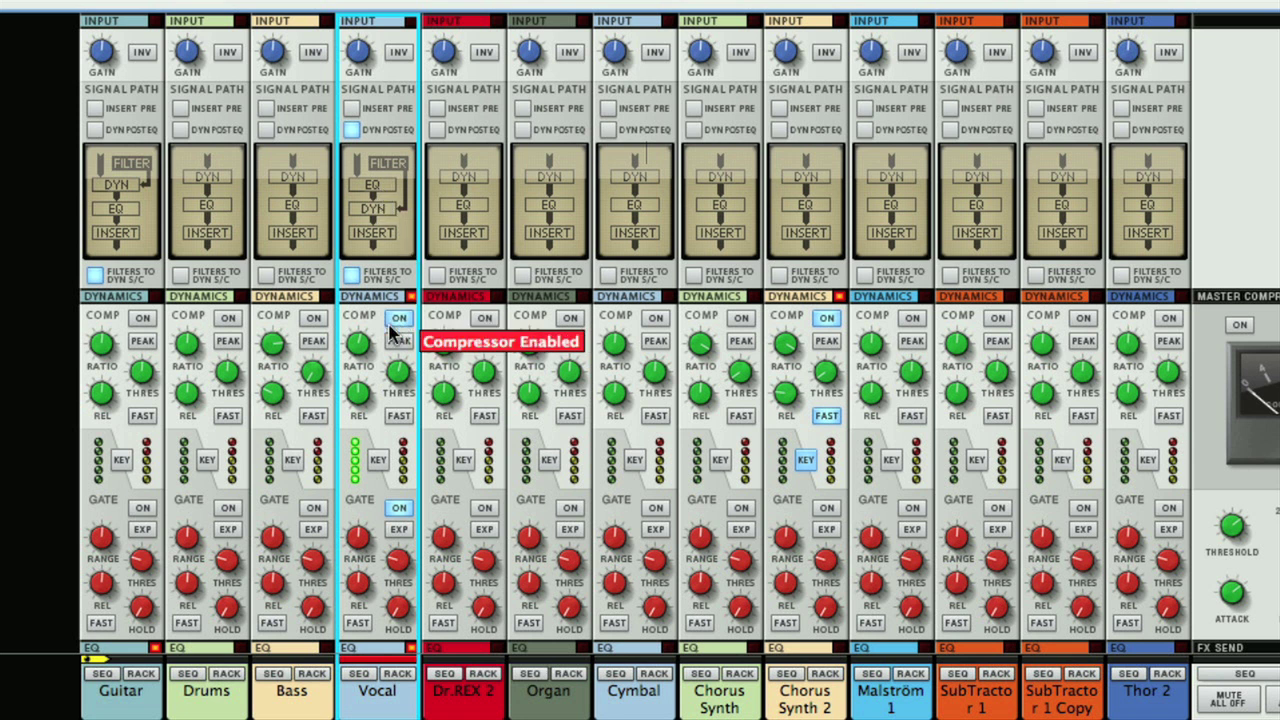
left_click_drag(397, 373, 398, 387)
left_click_drag(350, 352, 354, 336)
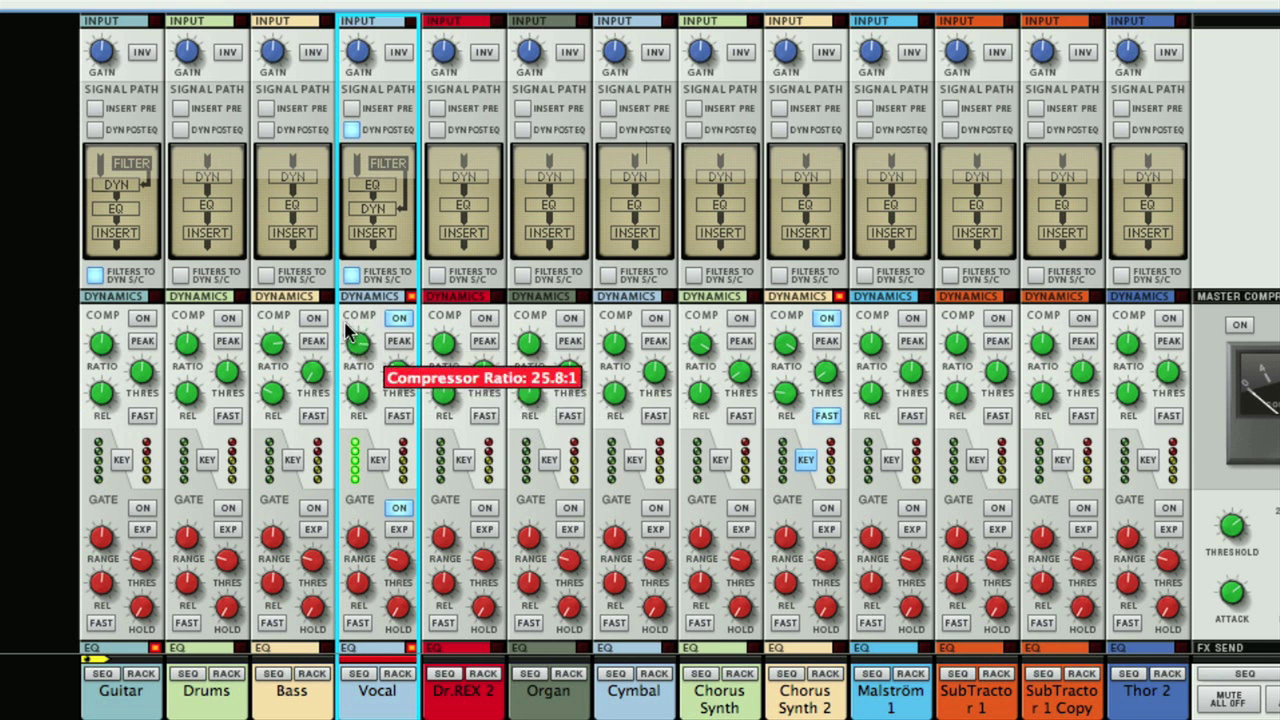
left_click(397, 414)
left_click_drag(358, 396, 360, 437)
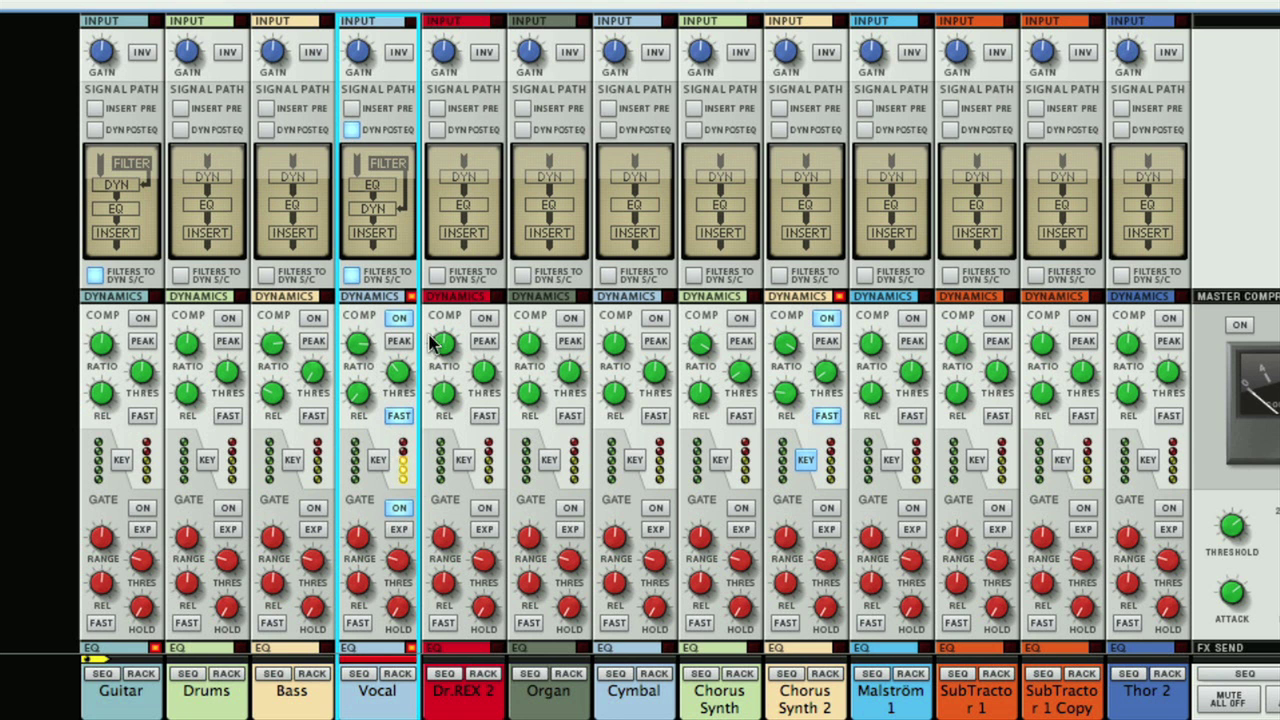
left_click(401, 319)
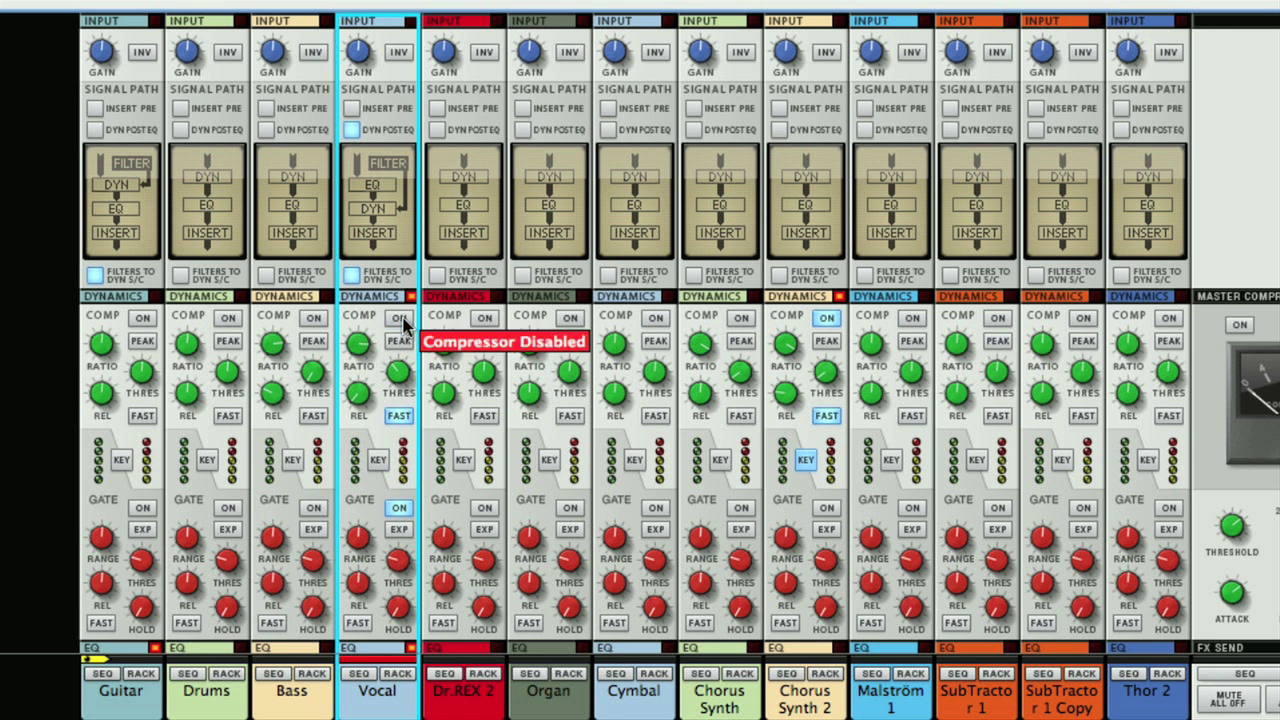
left_click(400, 319)
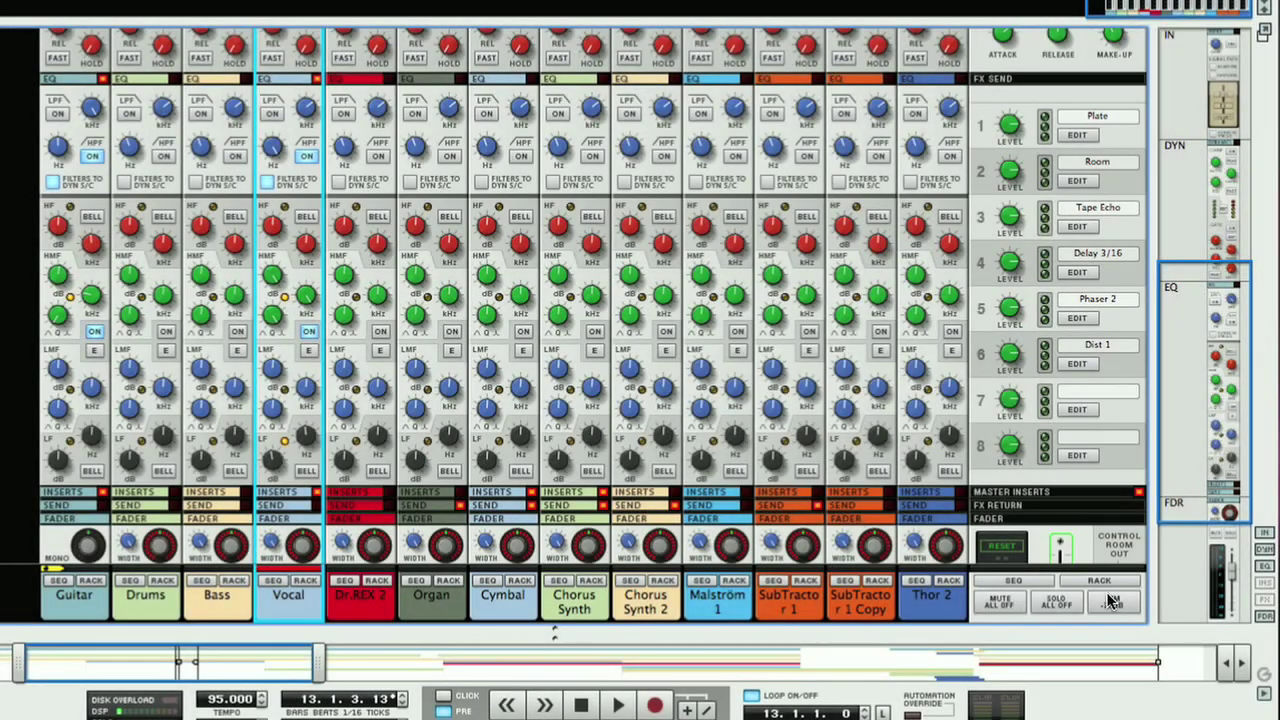
Load the De Esser.cmb insert patch onto the Vocal channel from the insert FX patch browser
left_click(1262, 584)
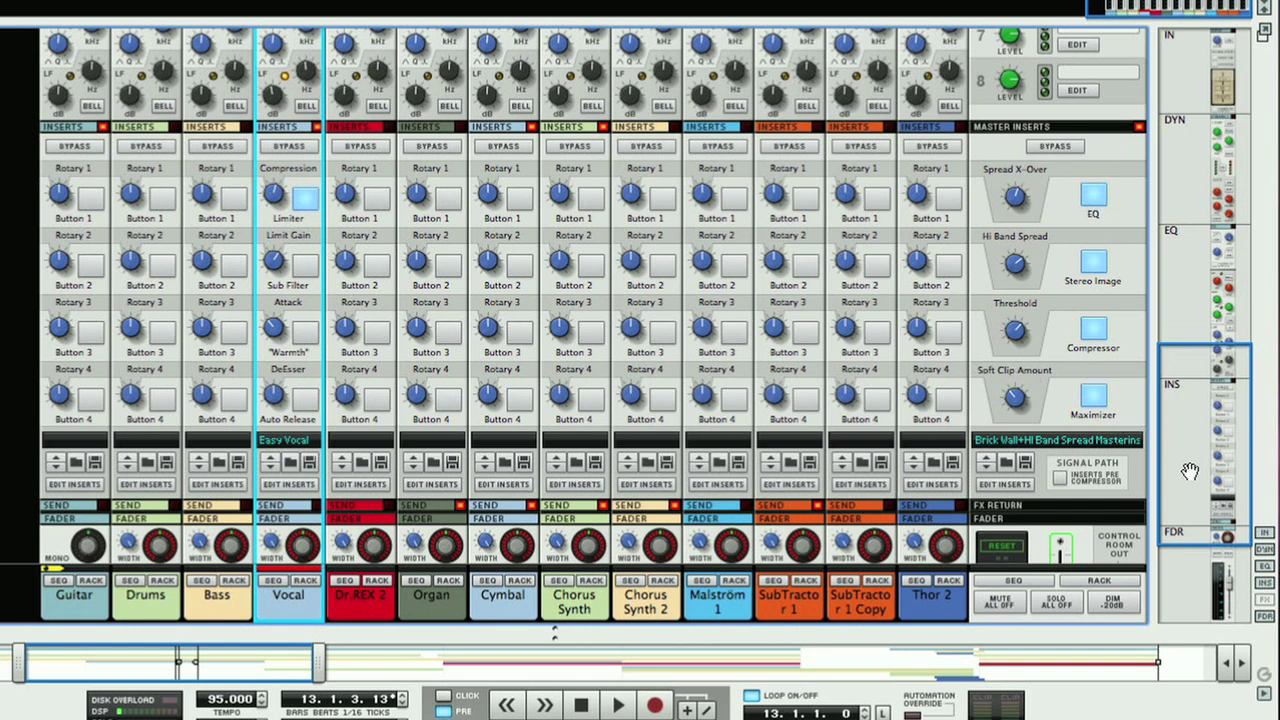
left_click_drag(1190, 470, 1192, 227)
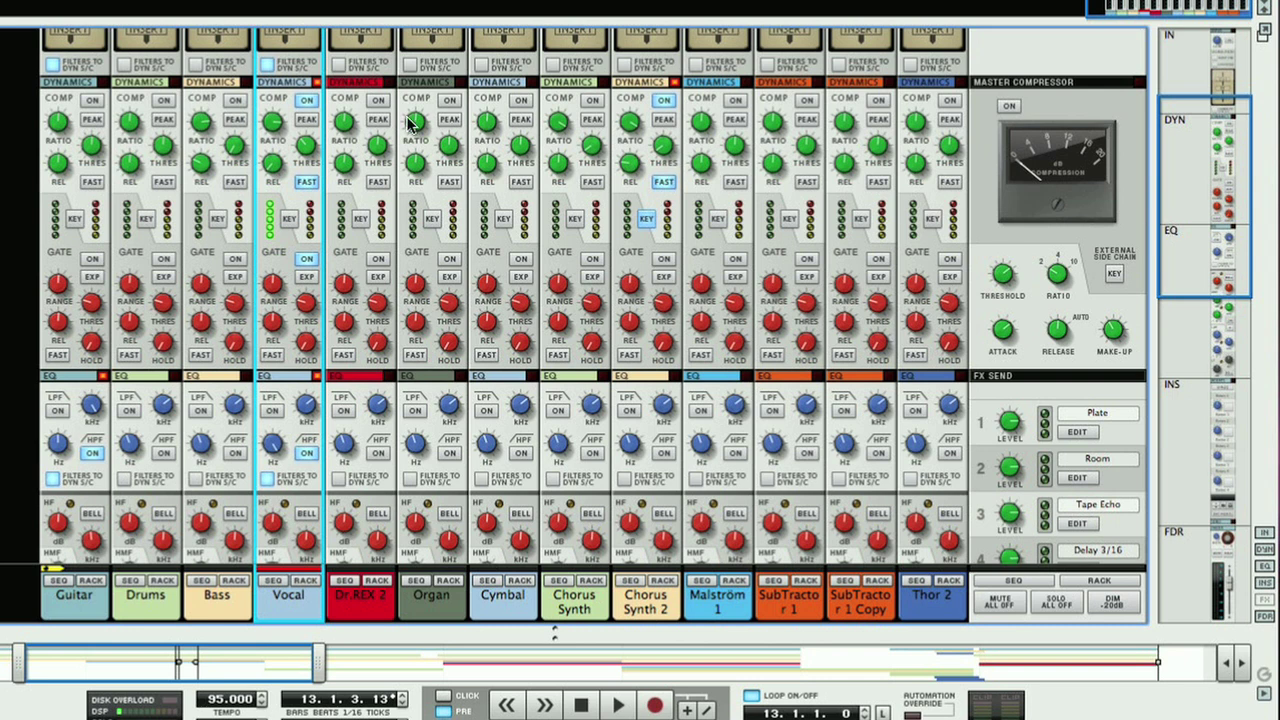
left_click(309, 103)
left_click_drag(1200, 216, 1188, 452)
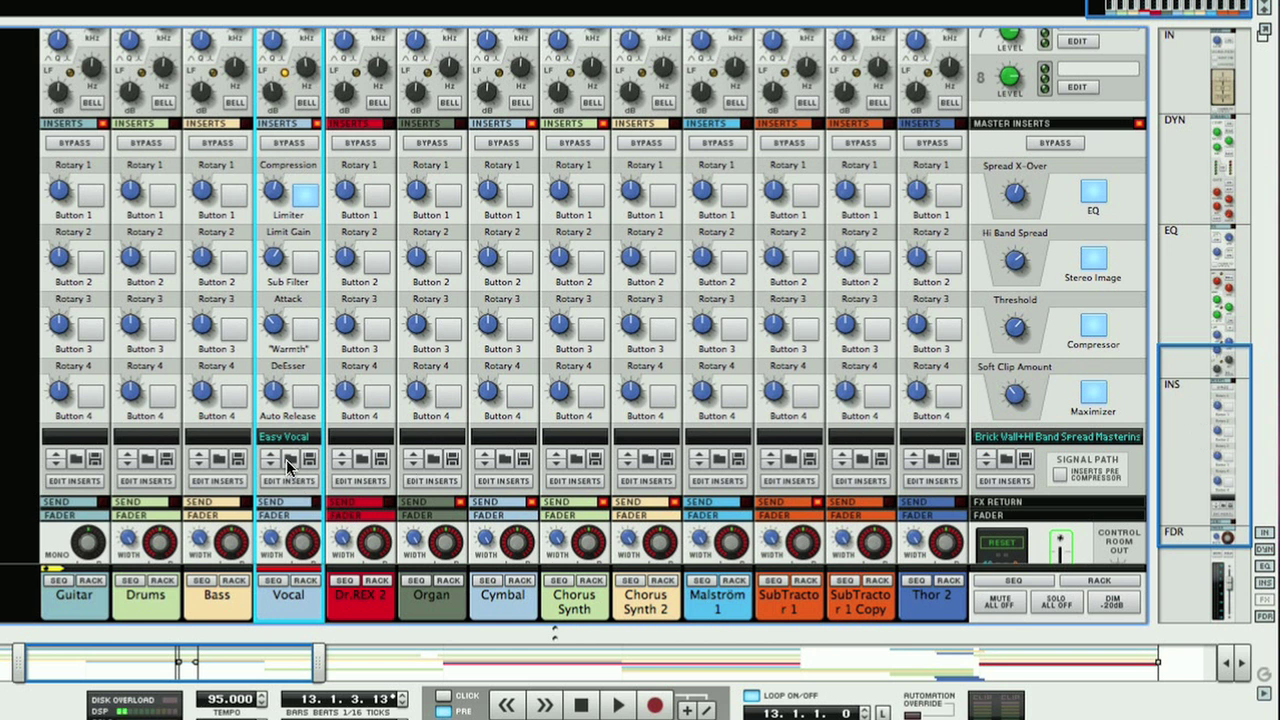
left_click(286, 459)
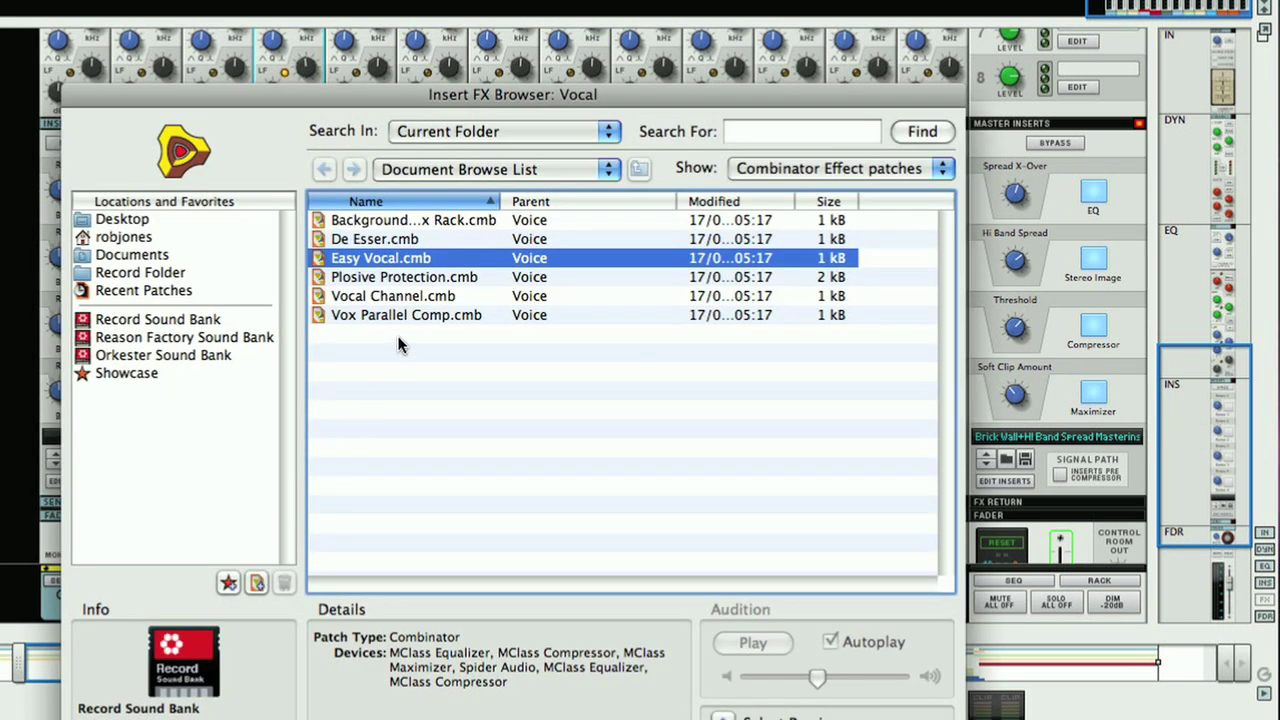
left_click(360, 240)
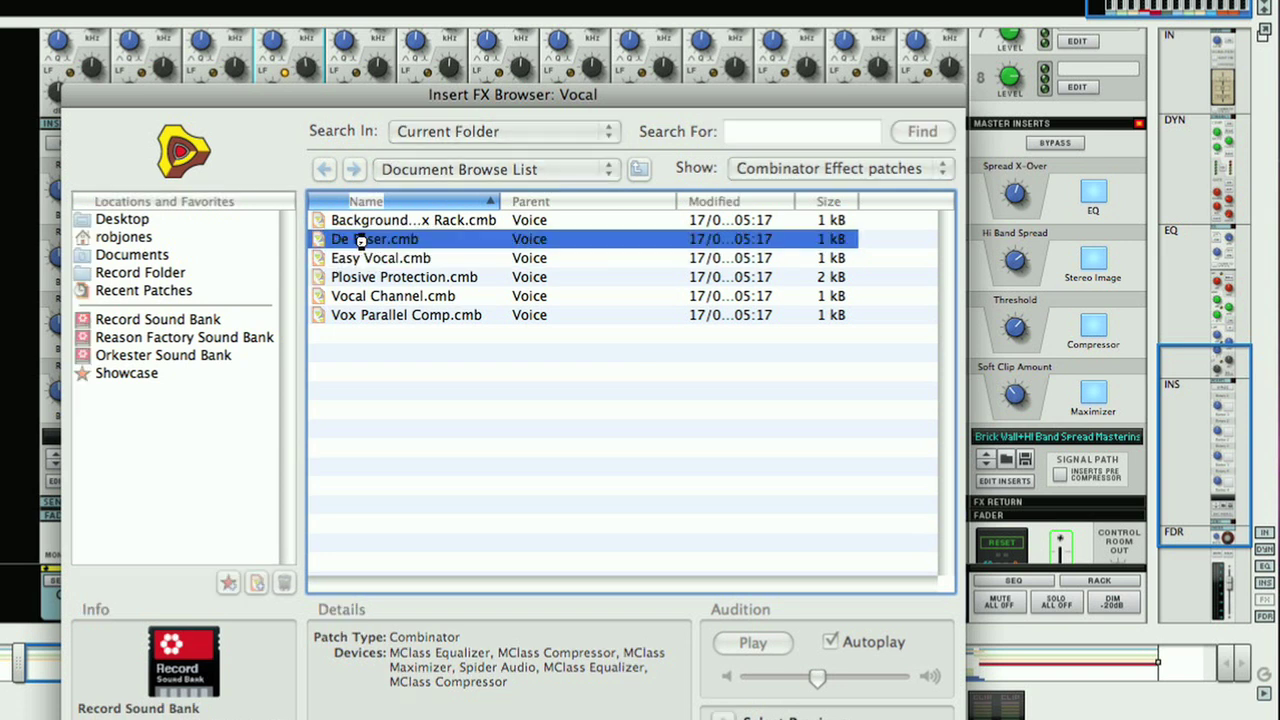
double_click(362, 242)
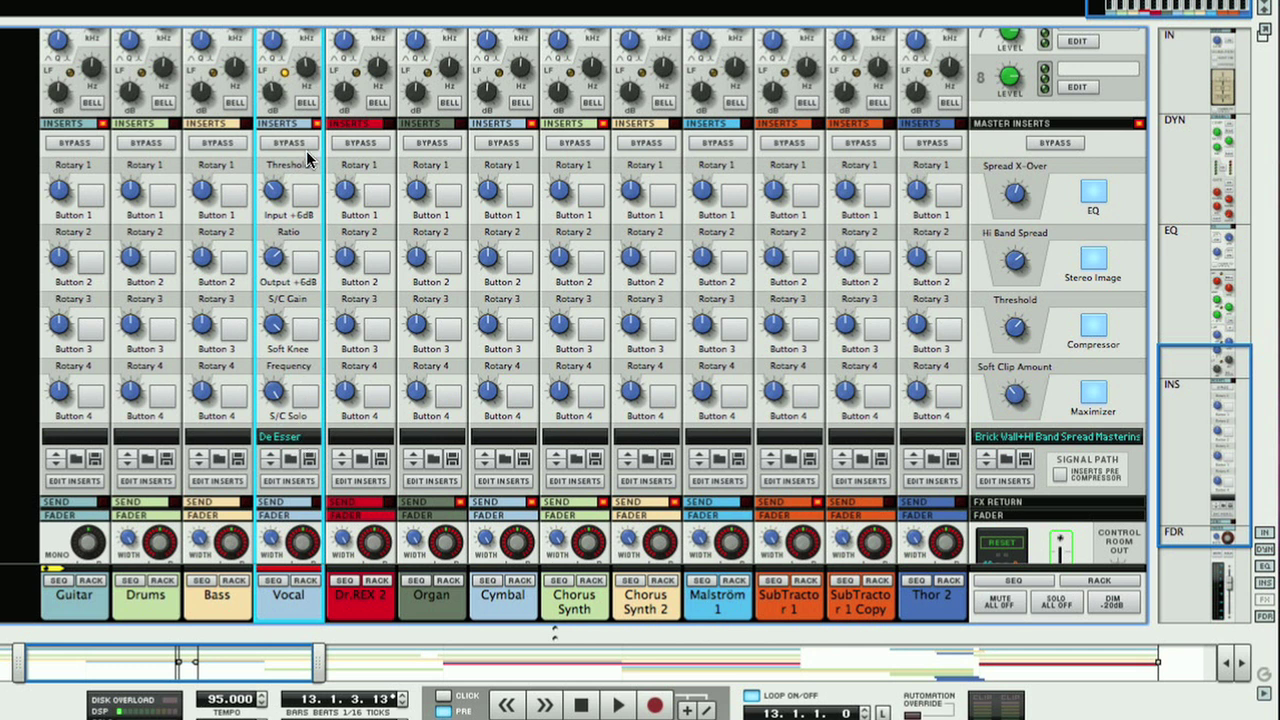
Compare the Vocal De Esser against bypass during playback, then turn its Threshold toward 58
key("space")
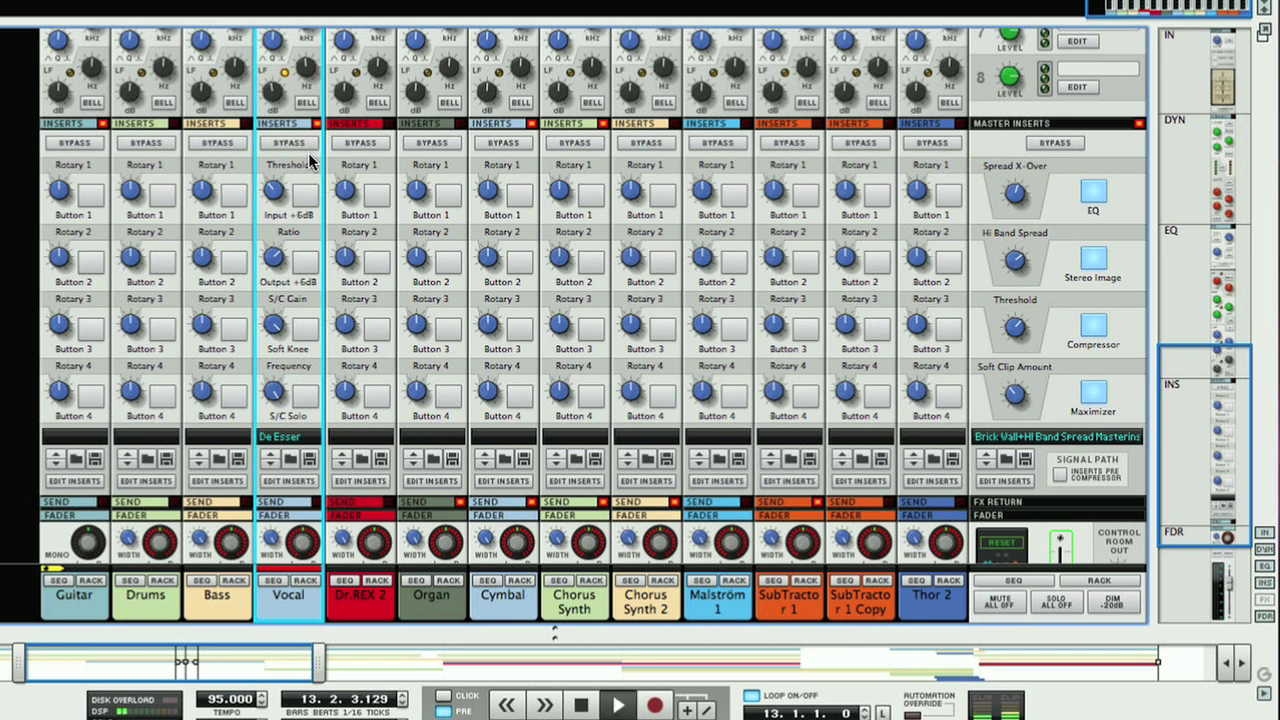
left_click(290, 142)
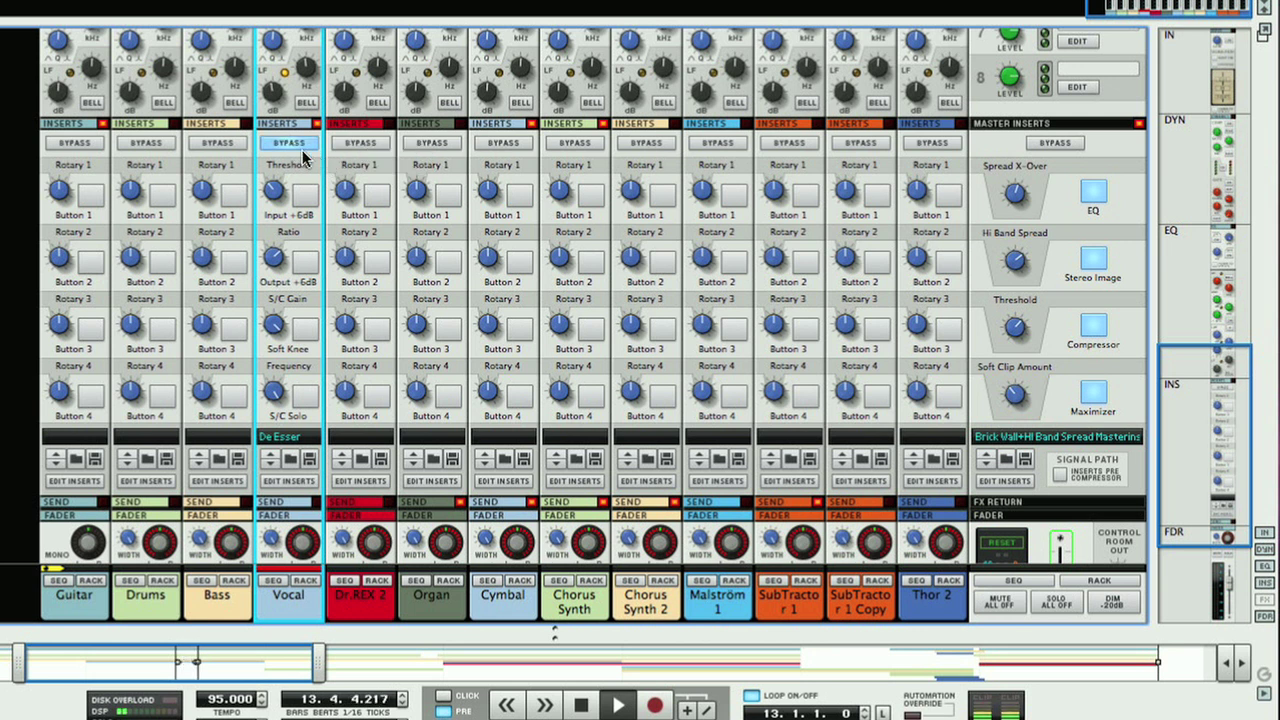
left_click(286, 145)
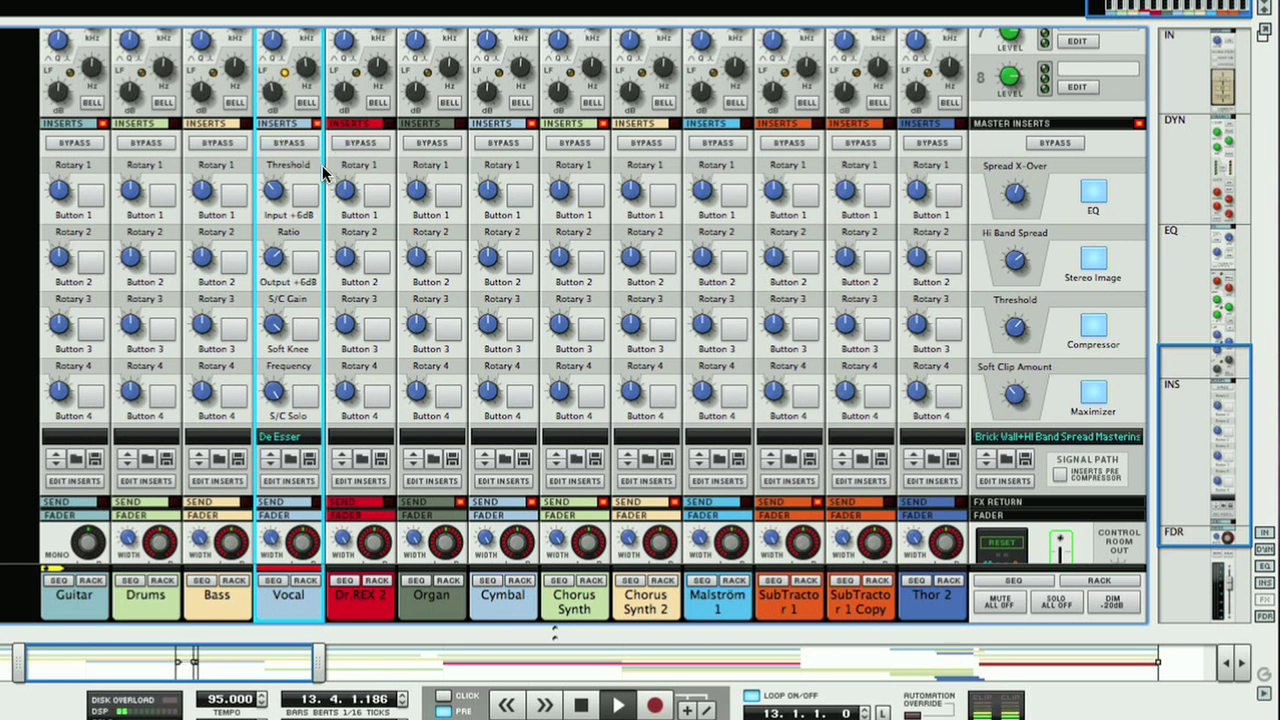
key("space")
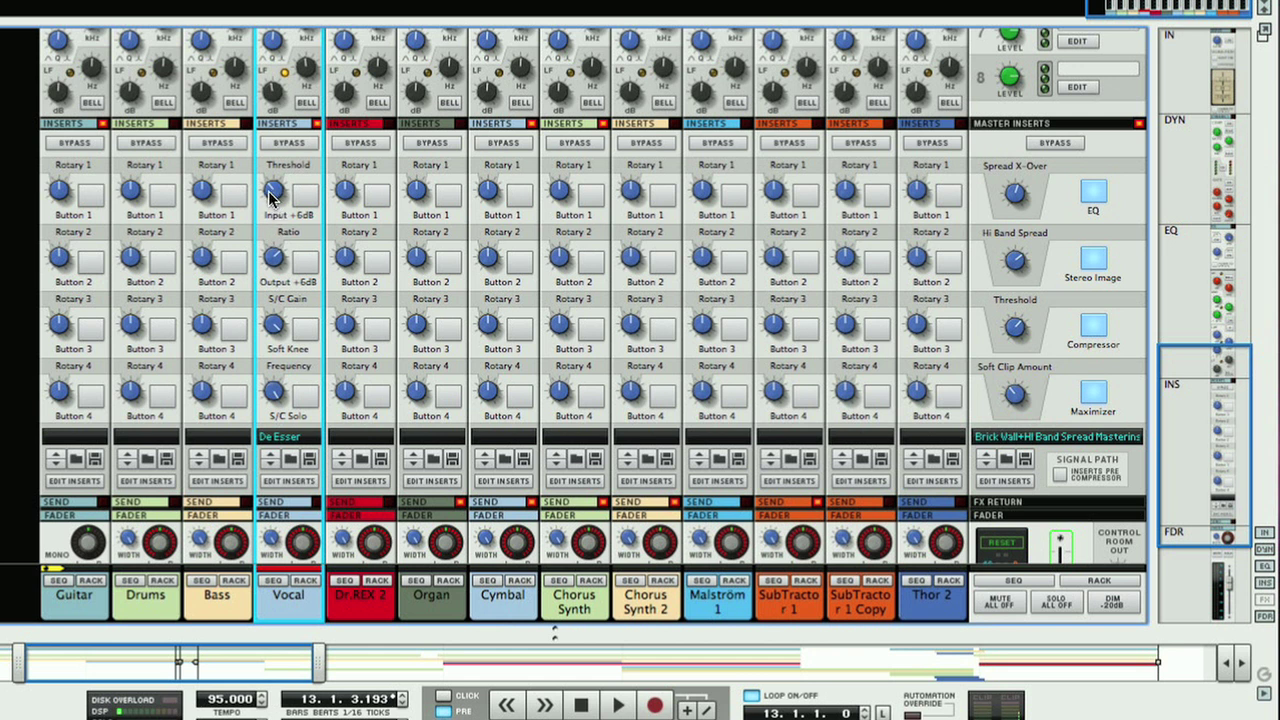
mouse_move(272, 197)
left_mouse_down()
mouse_move(272, 168)
mouse_move(277, 214)
mouse_move(276, 180)
mouse_move(287, 200)
left_mouse_up()
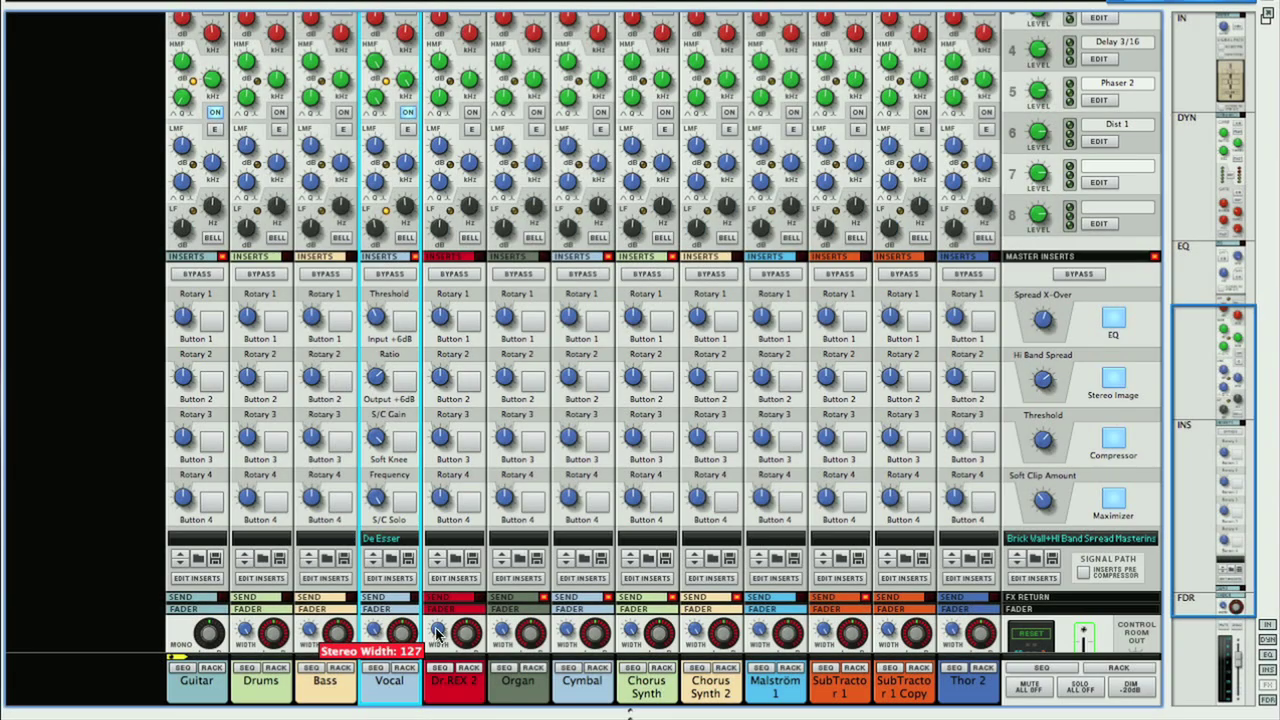
Jump to the Vocal track in the rack and show its insert FX devices and programmer
left_click(404, 668)
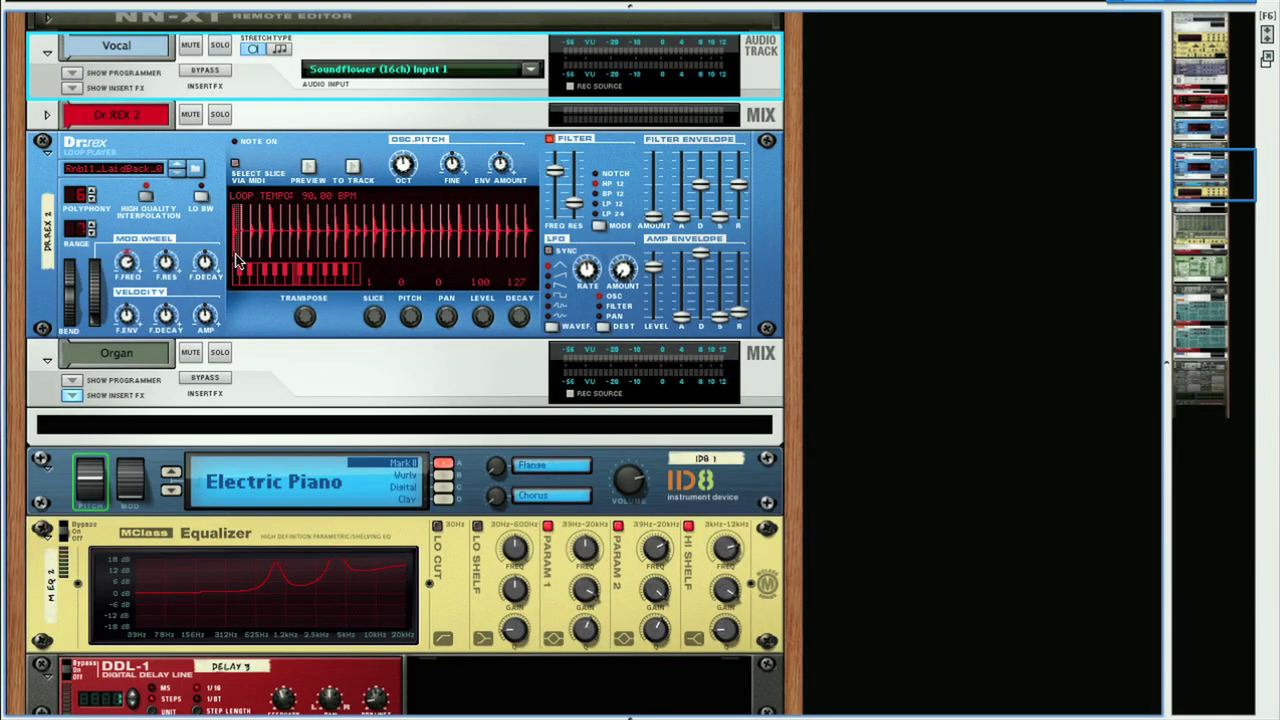
left_click(73, 88)
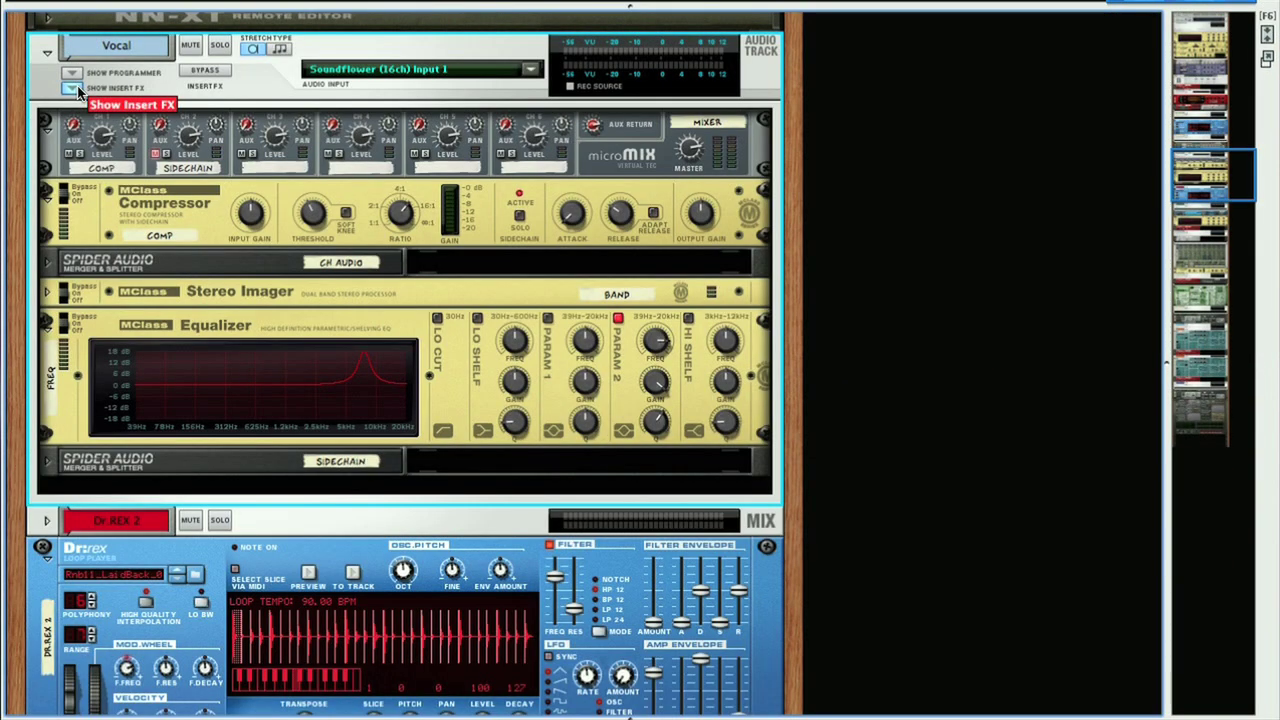
left_click(72, 75)
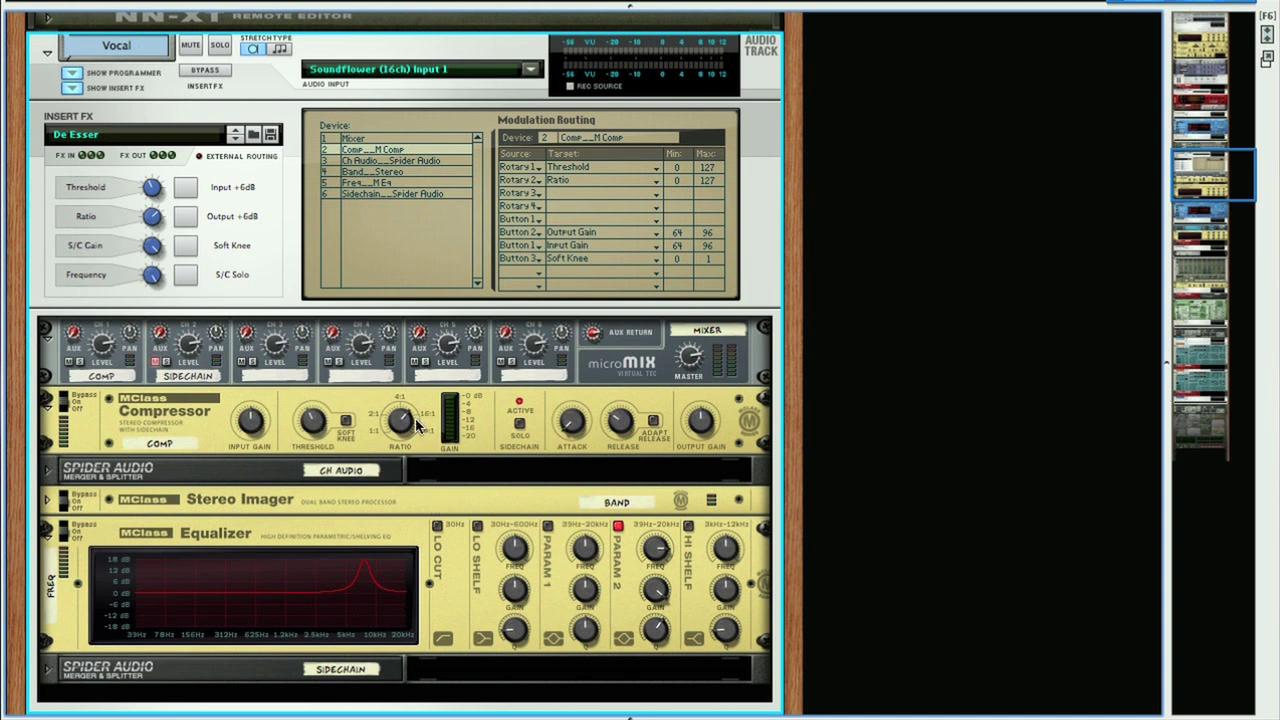
key("Tab")
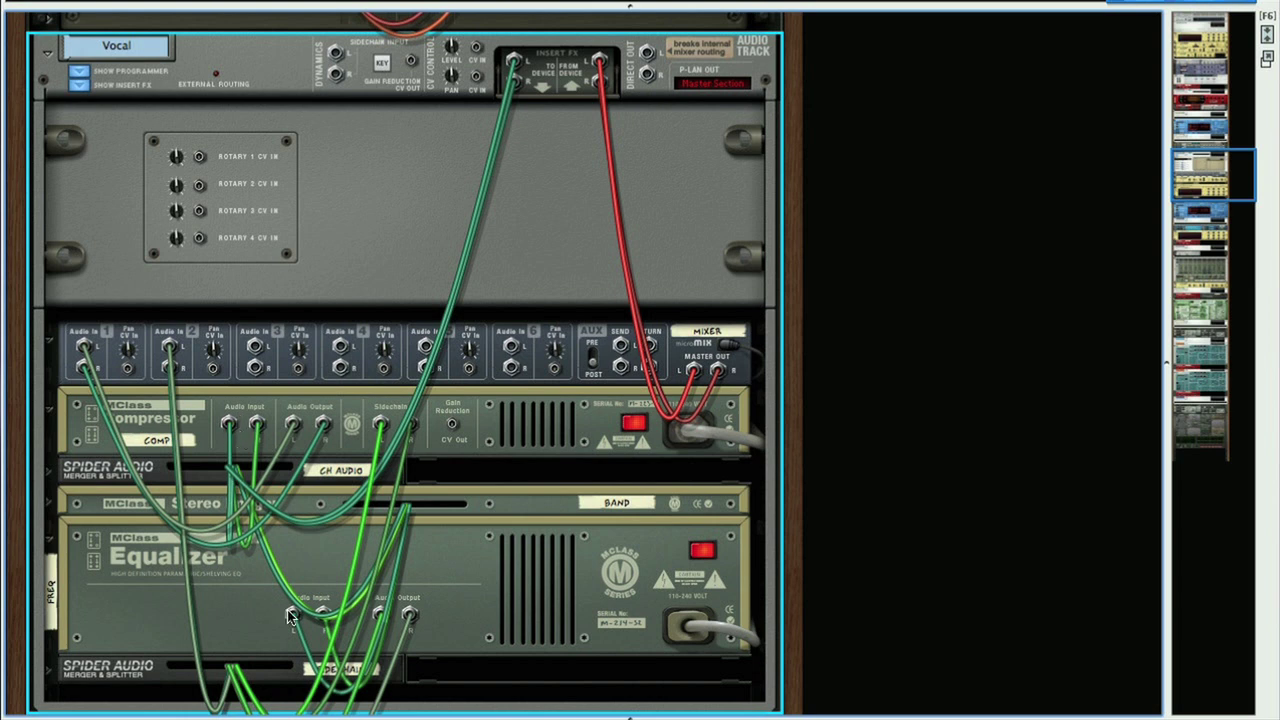
key("Tab")
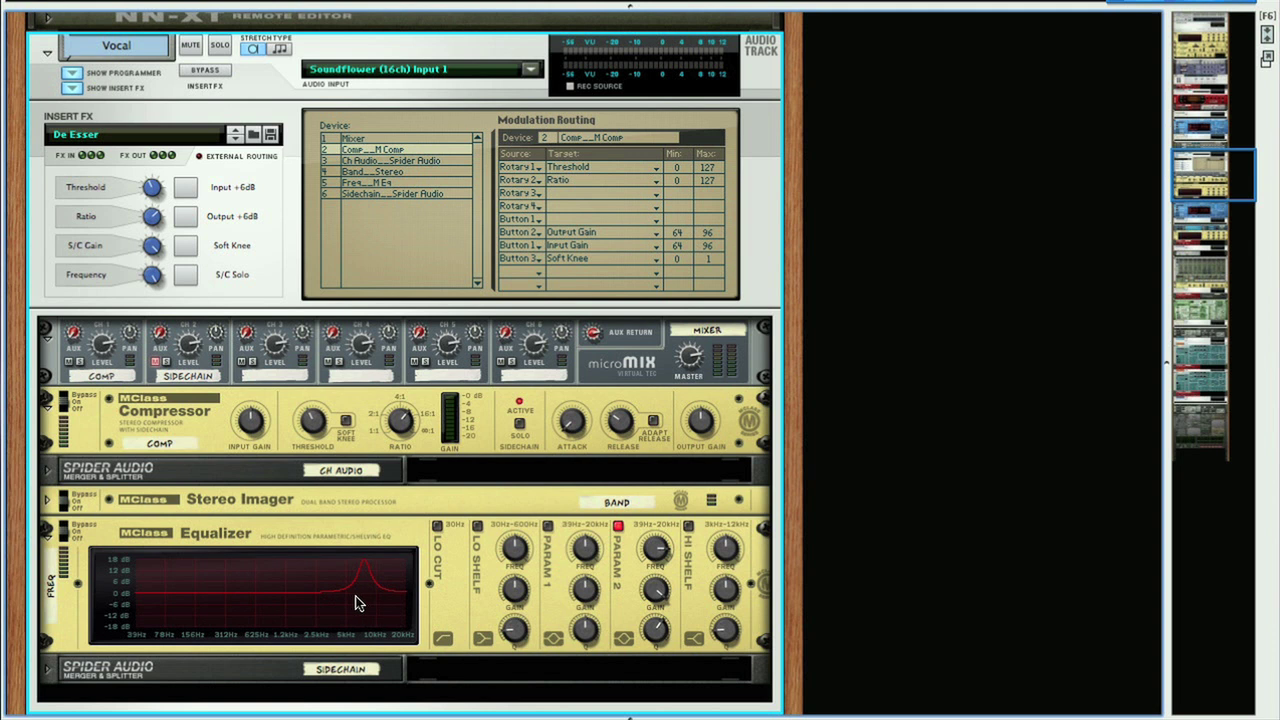
key("Tab")
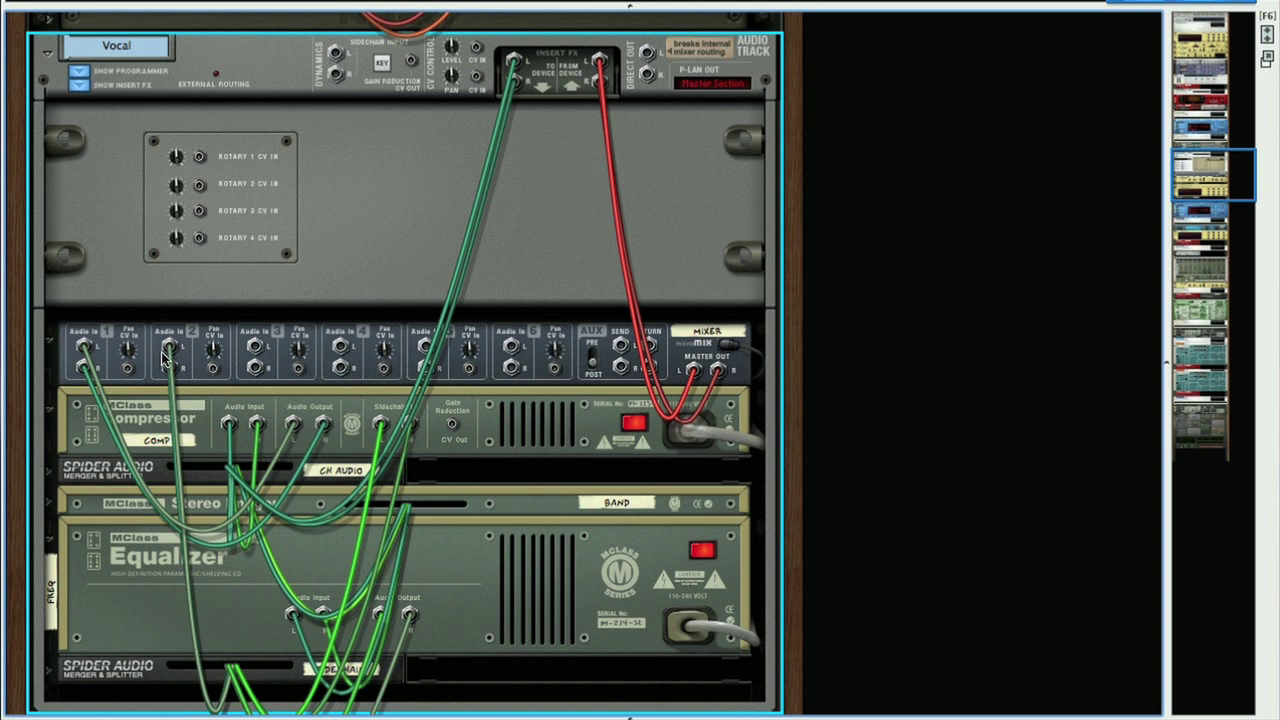
key("Tab")
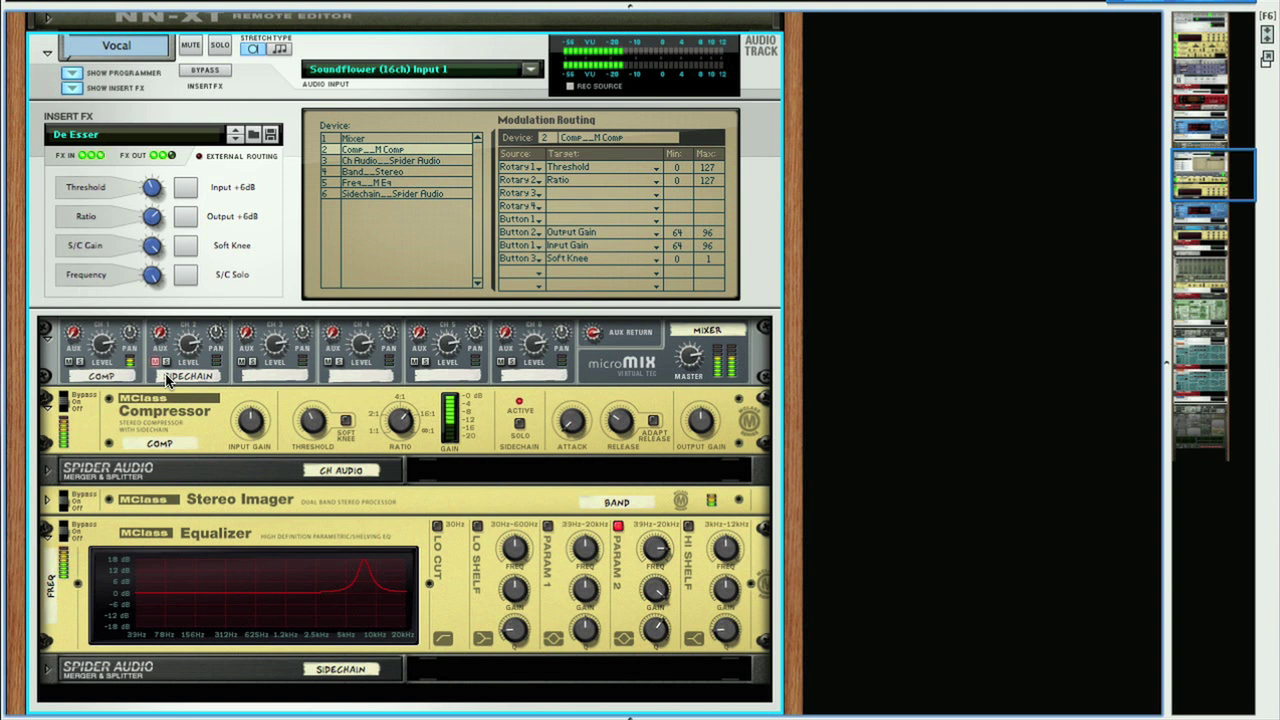
Try the De Esser's S/C Solo and Soft Knee buttons, leaving both switched off
left_click(185, 275)
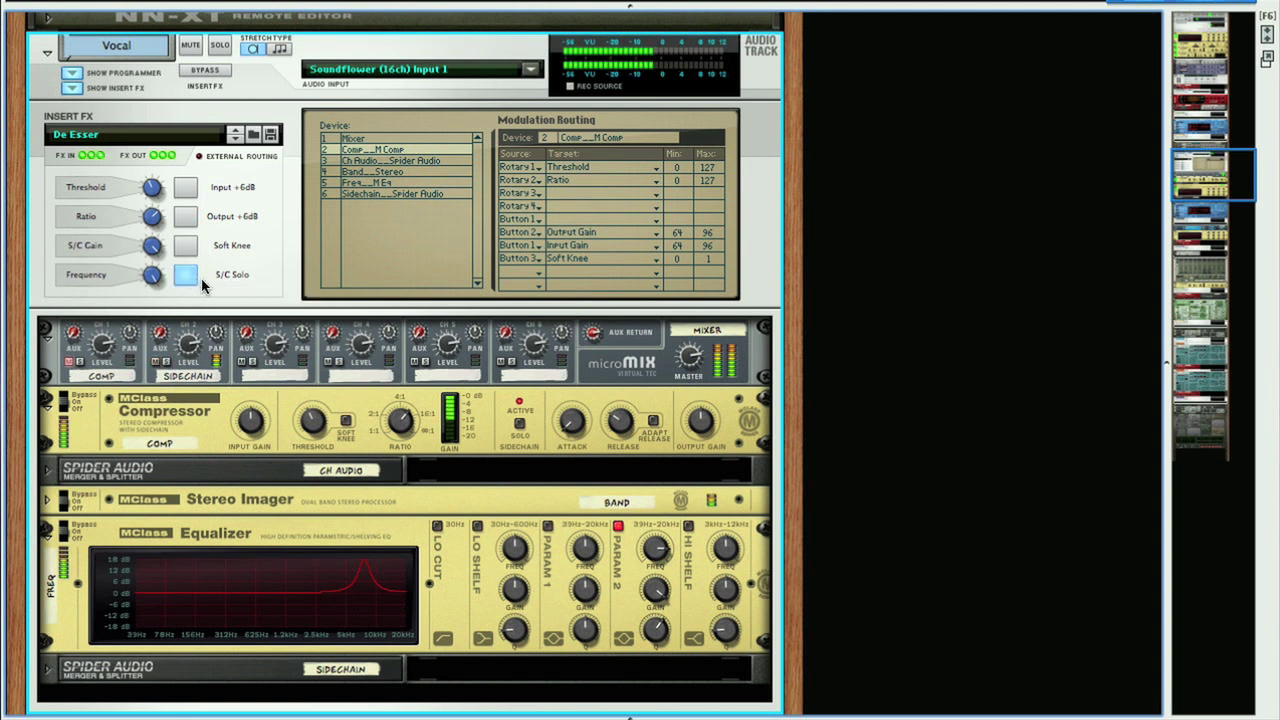
left_click(185, 277)
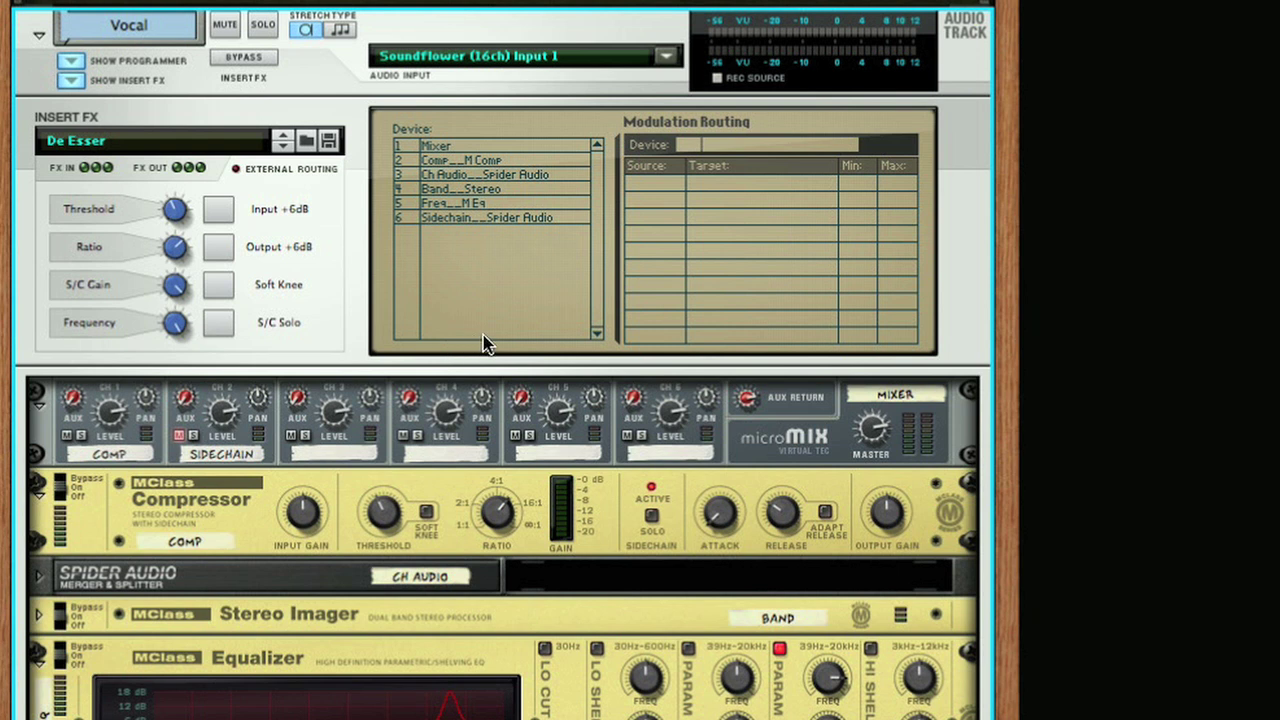
left_click(218, 287)
left_click(219, 292)
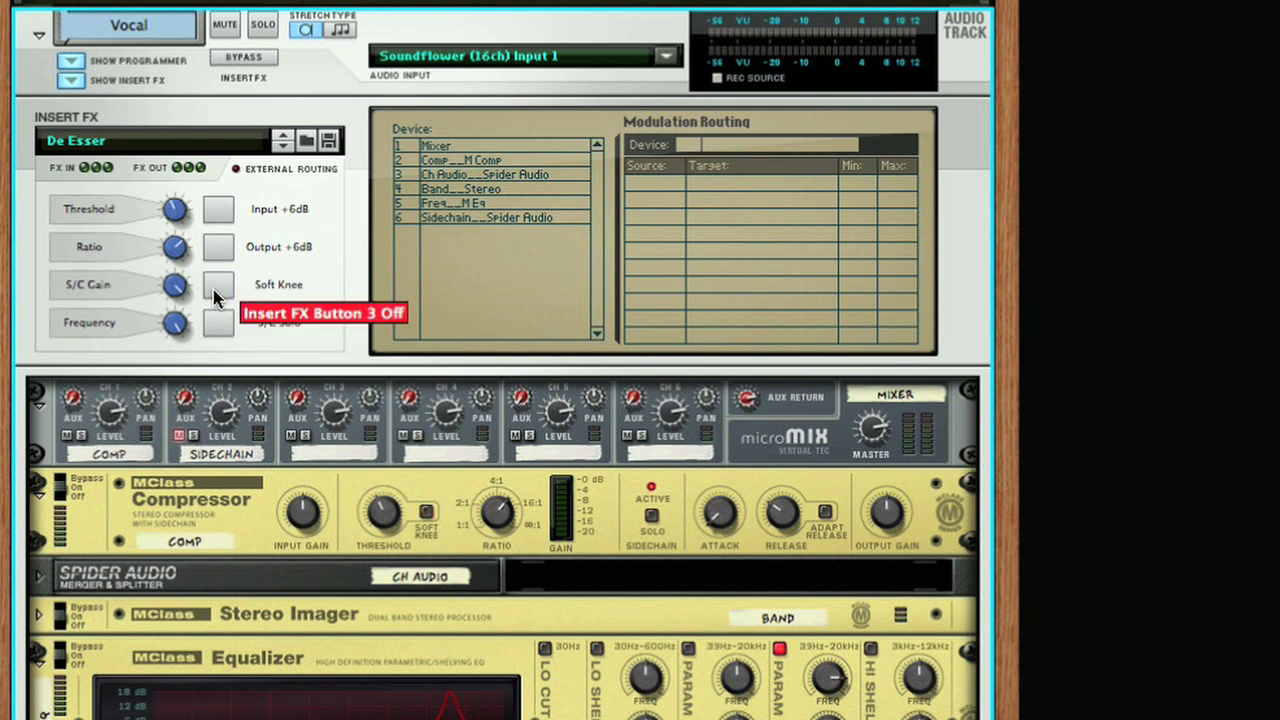
Retarget Button 3 in the Comp modulation routing from Soft Knee to Adapt, then test it
left_click(482, 161)
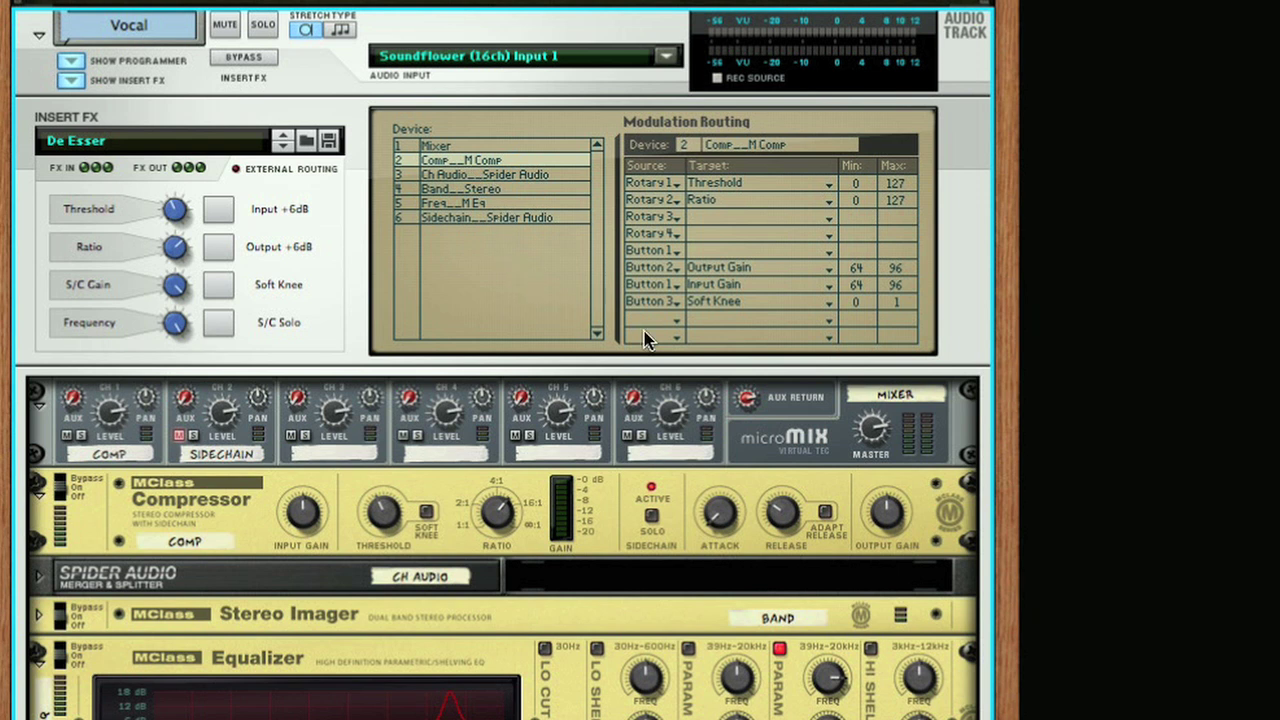
left_click(740, 313)
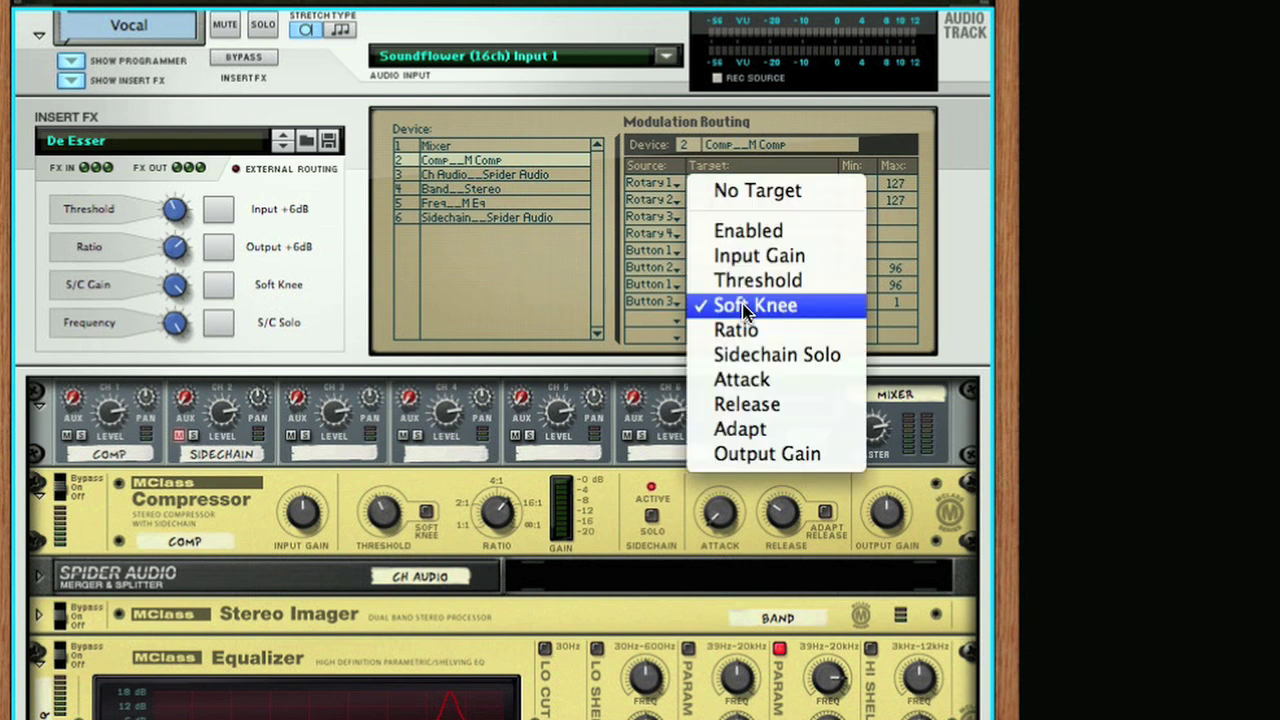
left_click(750, 431)
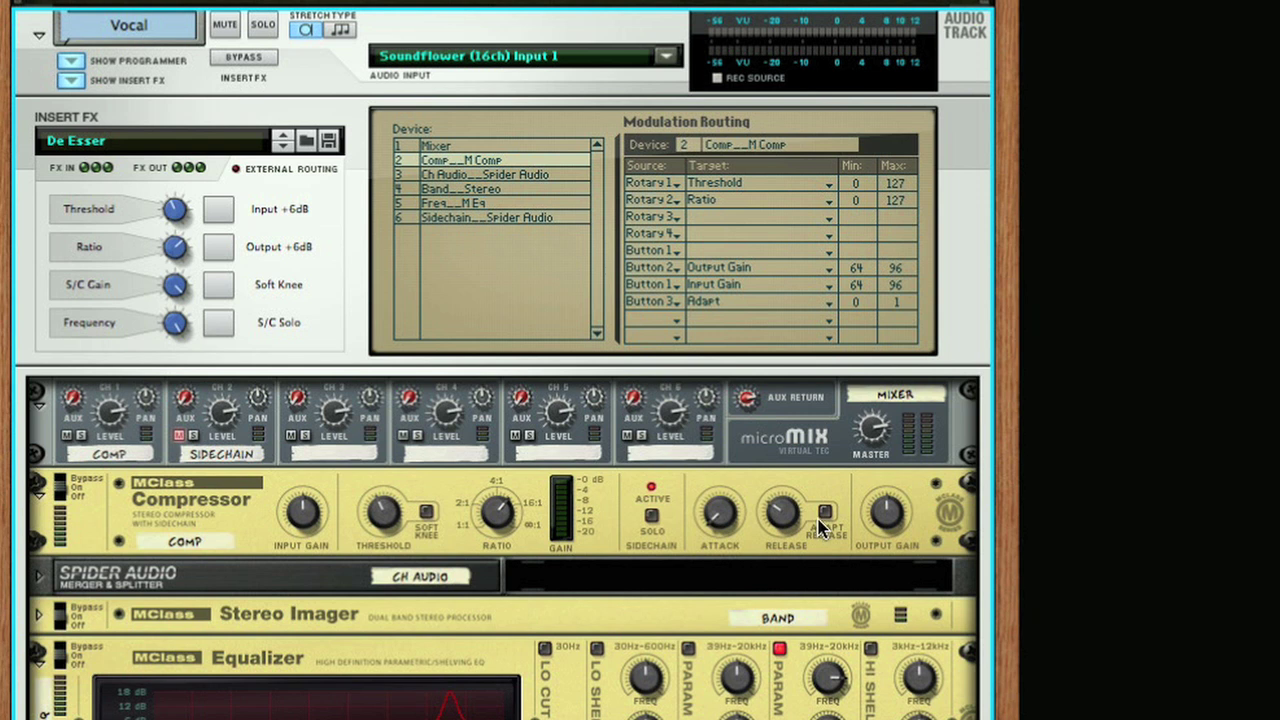
left_click(218, 290)
left_click(218, 290)
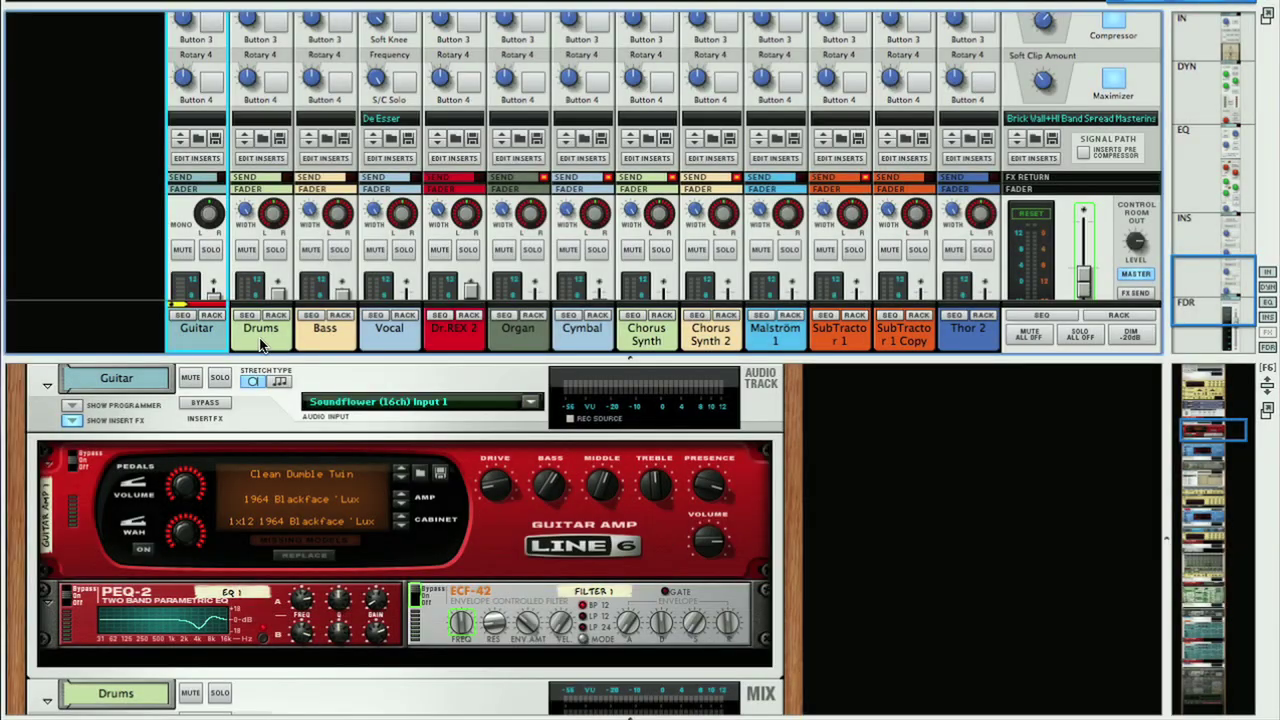
left_click(262, 342)
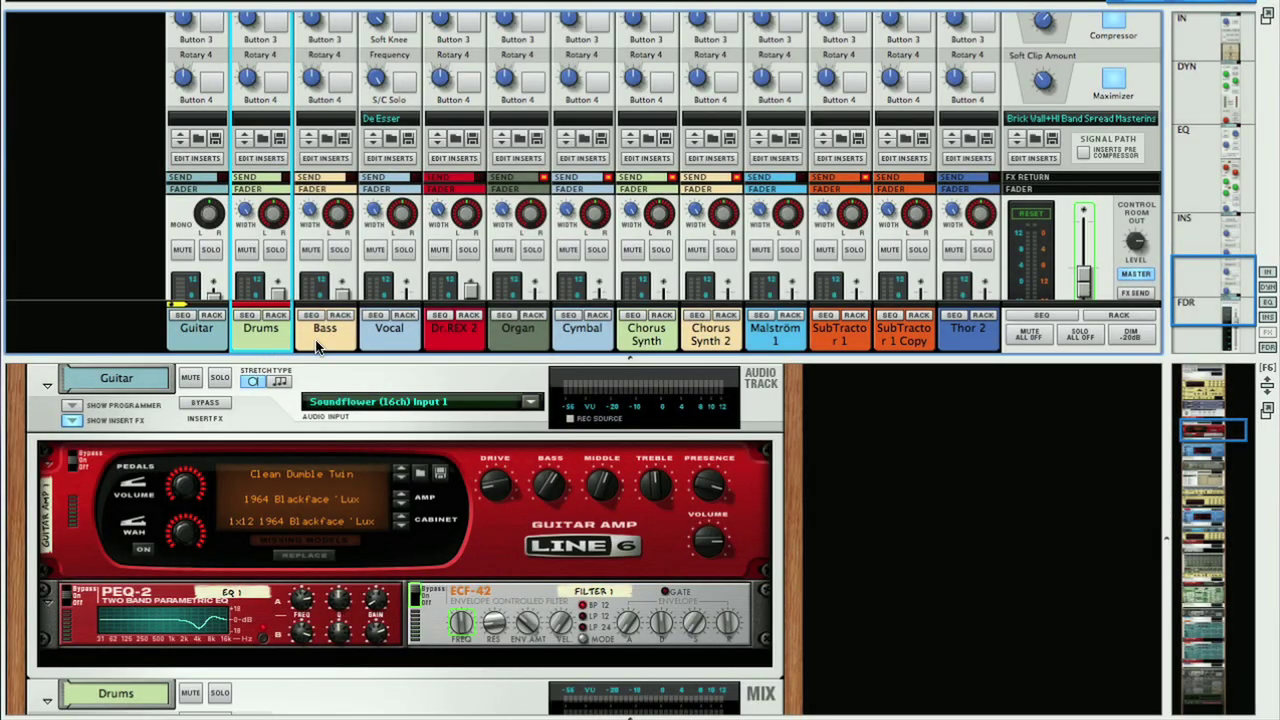
left_click(328, 343)
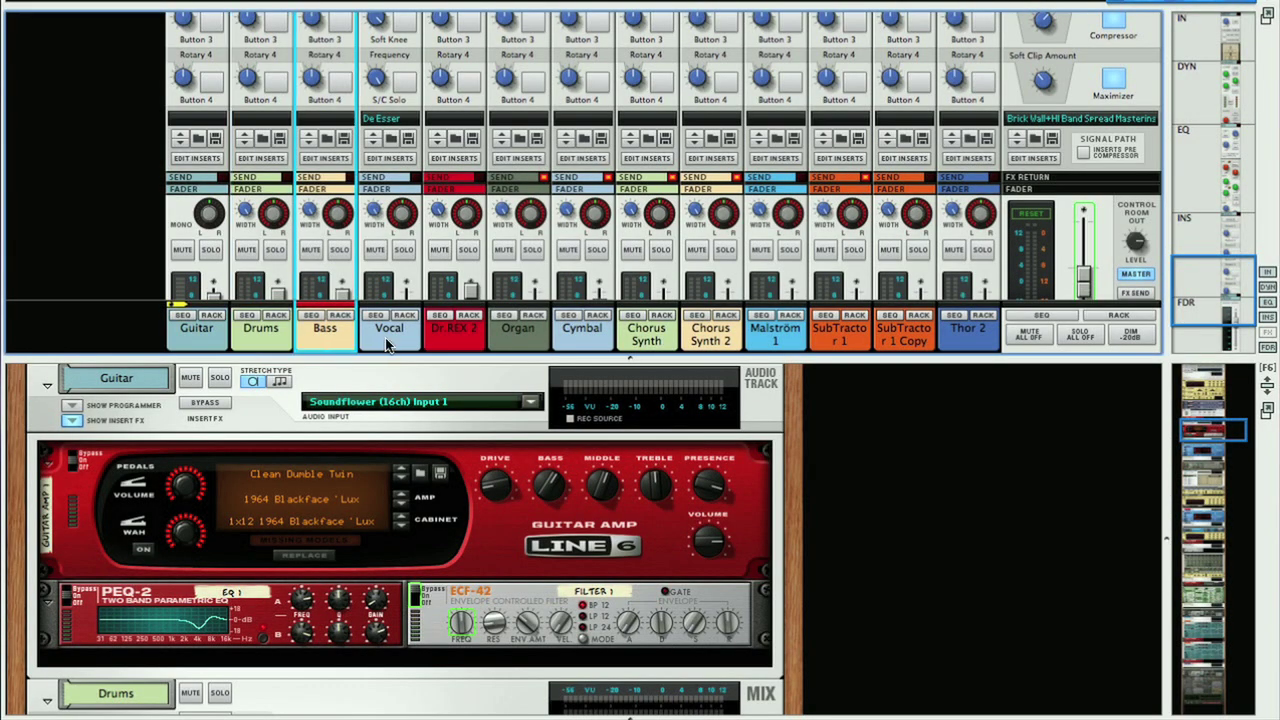
left_click(196, 343)
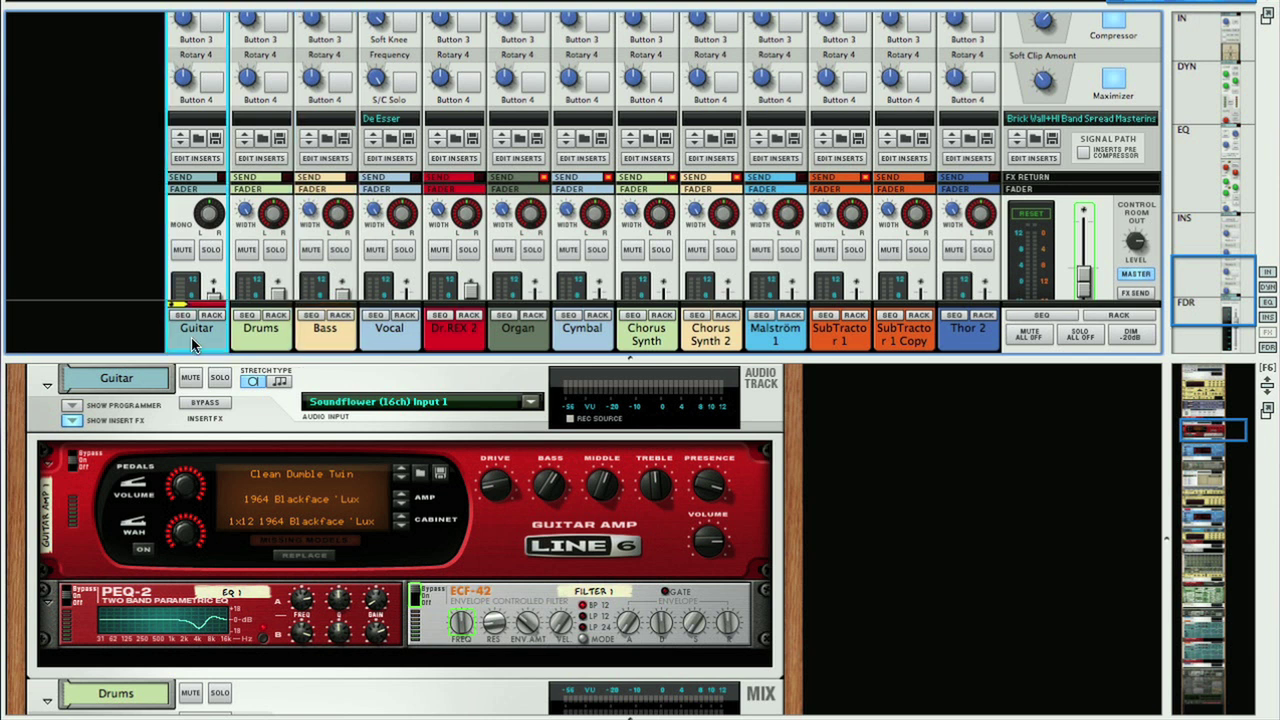
key("F8")
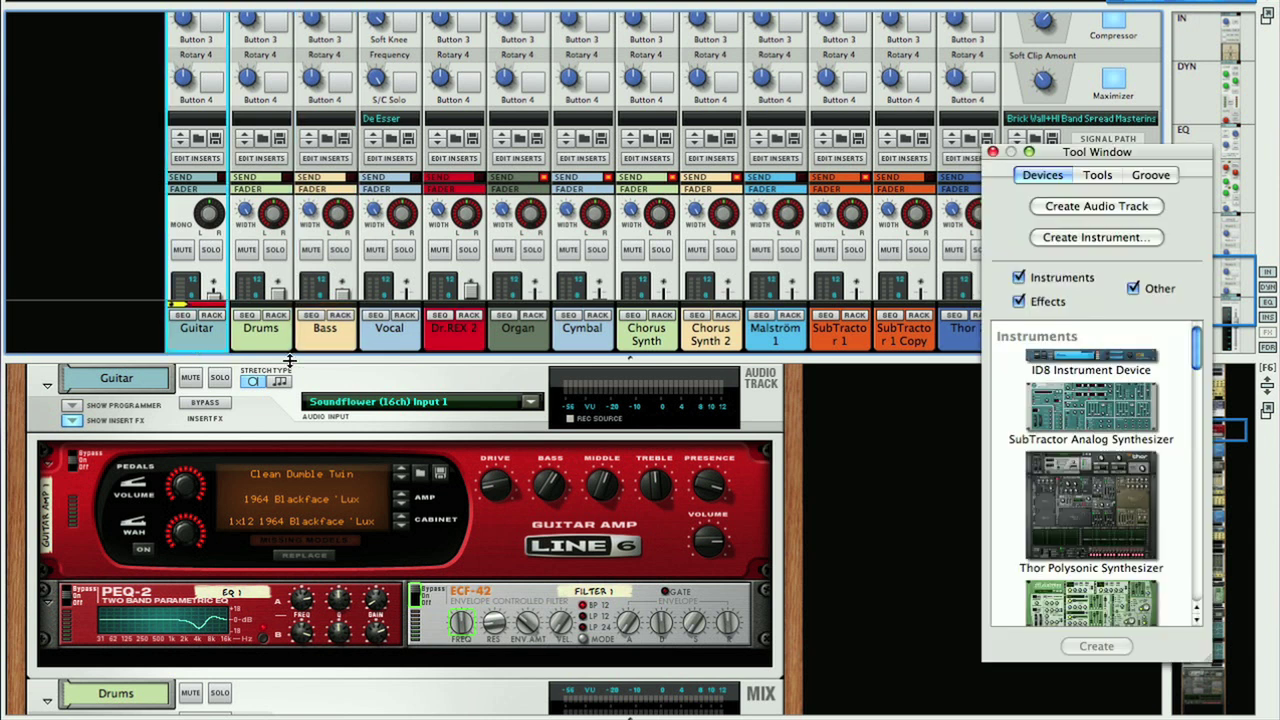
left_click_drag(1100, 153, 914, 124)
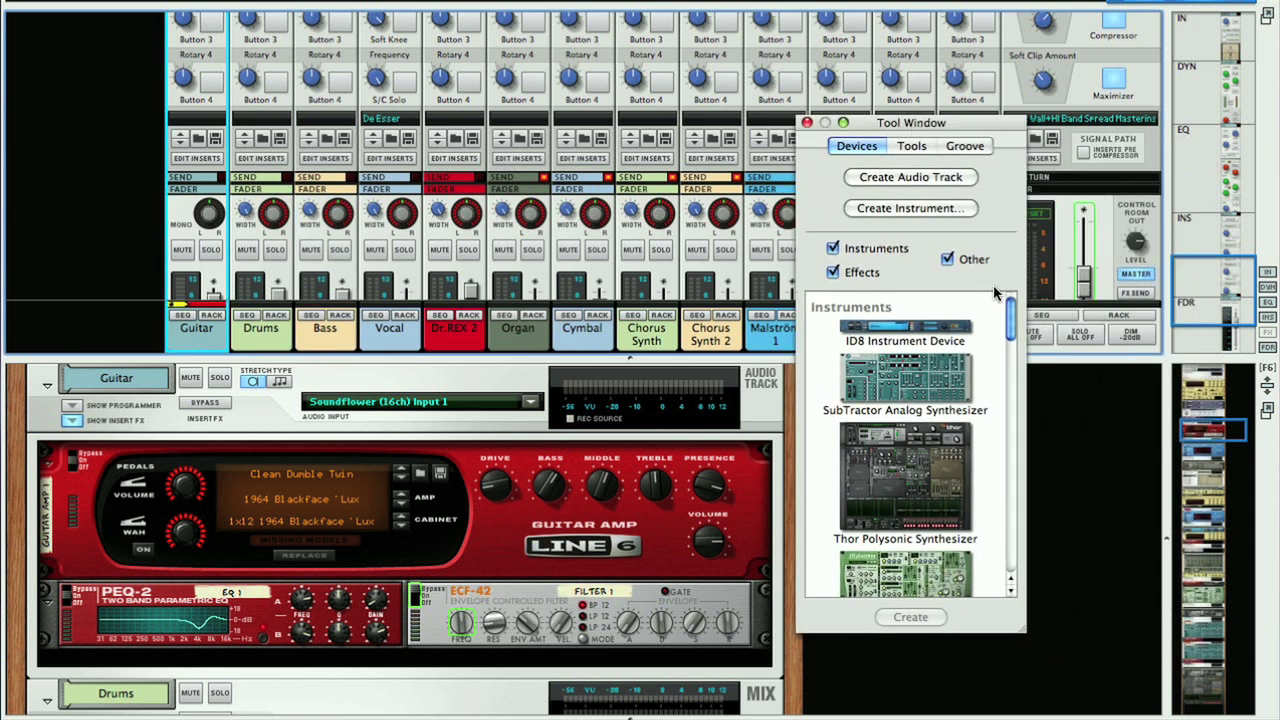
left_click_drag(1008, 313, 1015, 476)
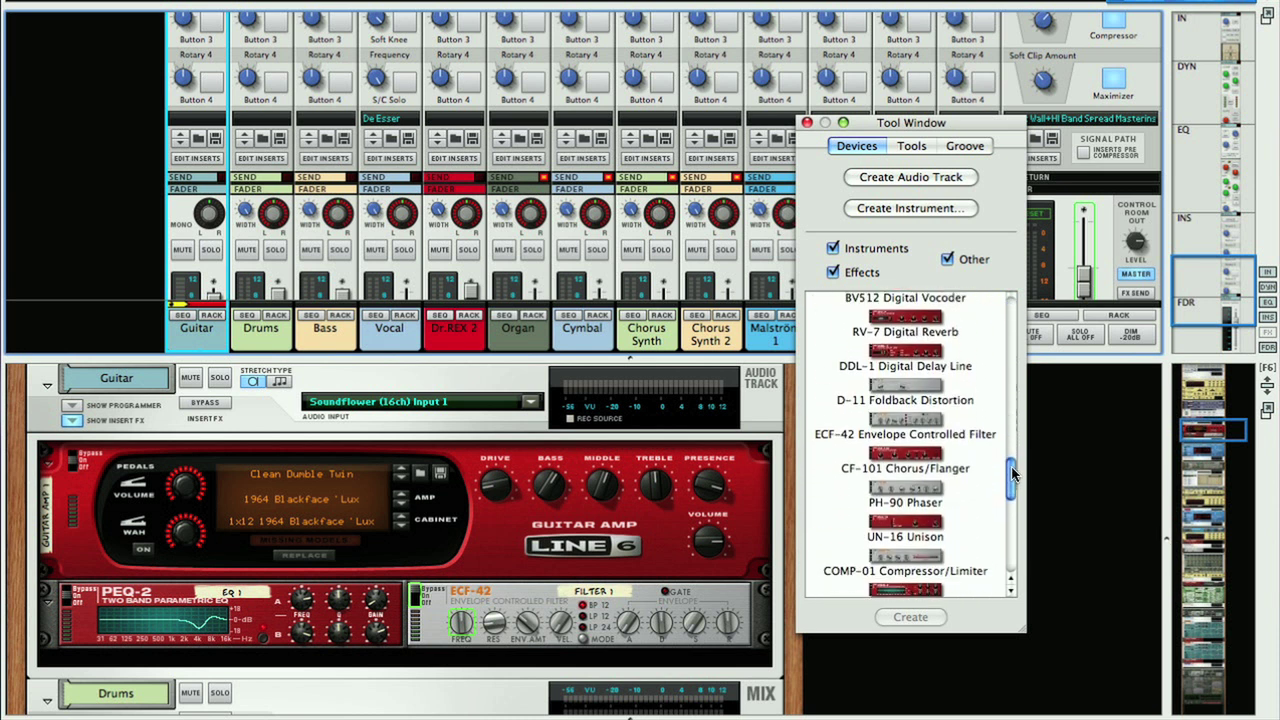
left_click(893, 492)
double_click(893, 492)
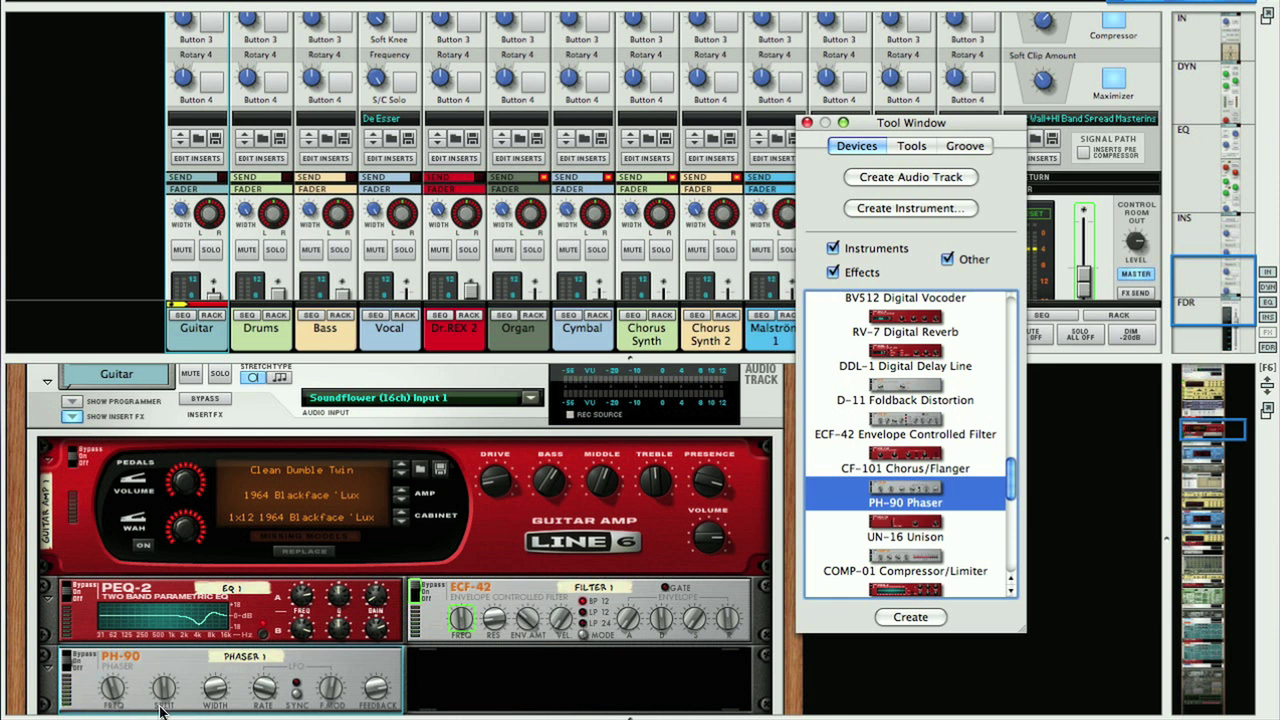
left_click(311, 656)
key("Delete")
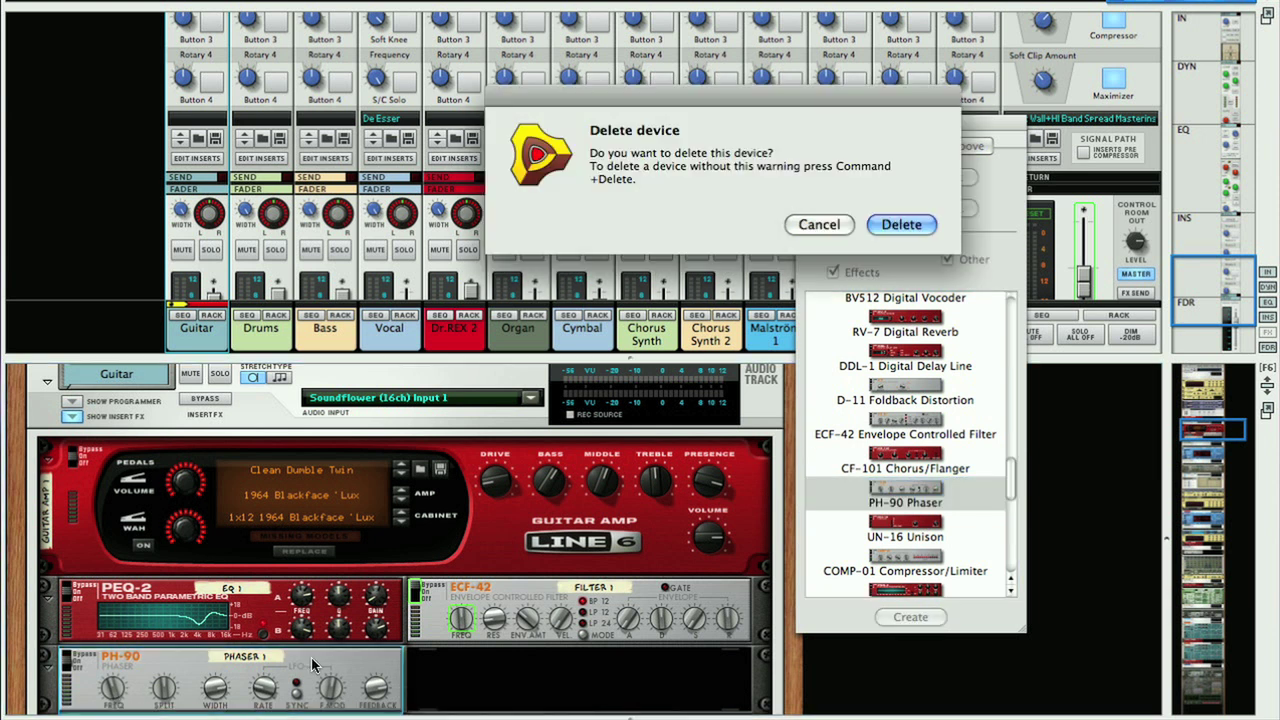
left_click(900, 225)
left_click(806, 124)
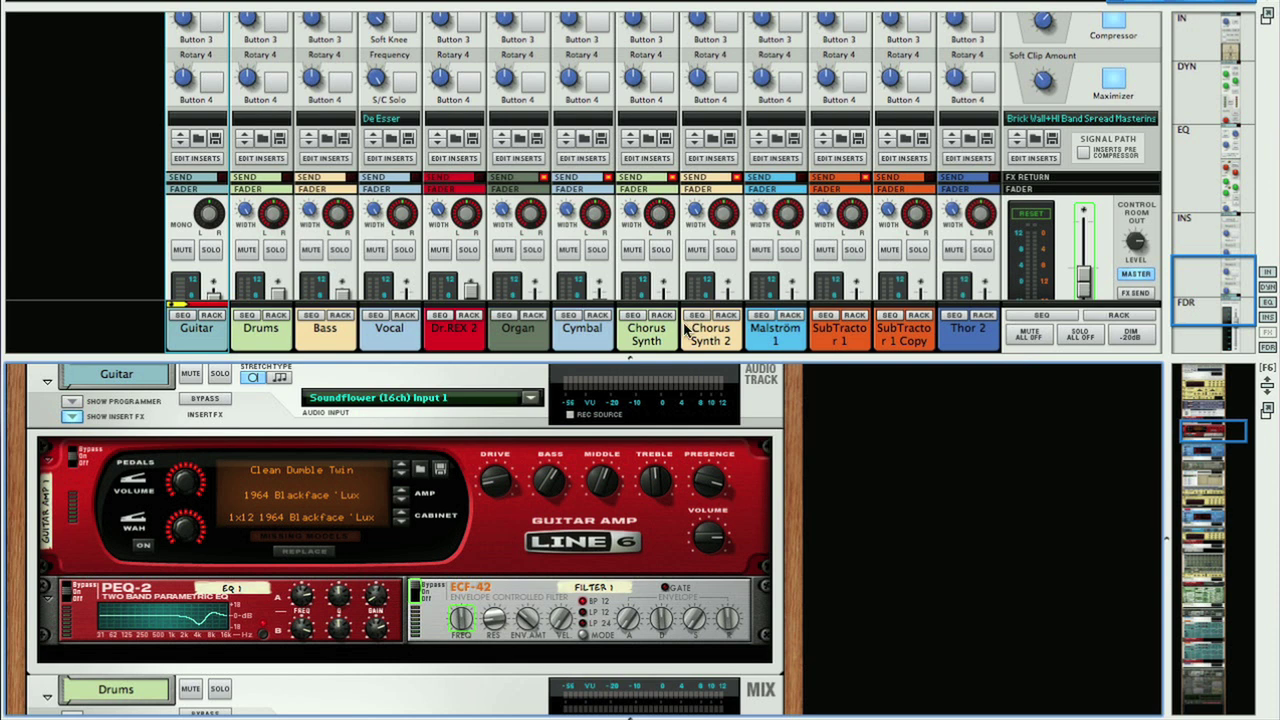
In the full mixer, switch on Guitar's FX send 2 to Room and turn up its level
key("F5")
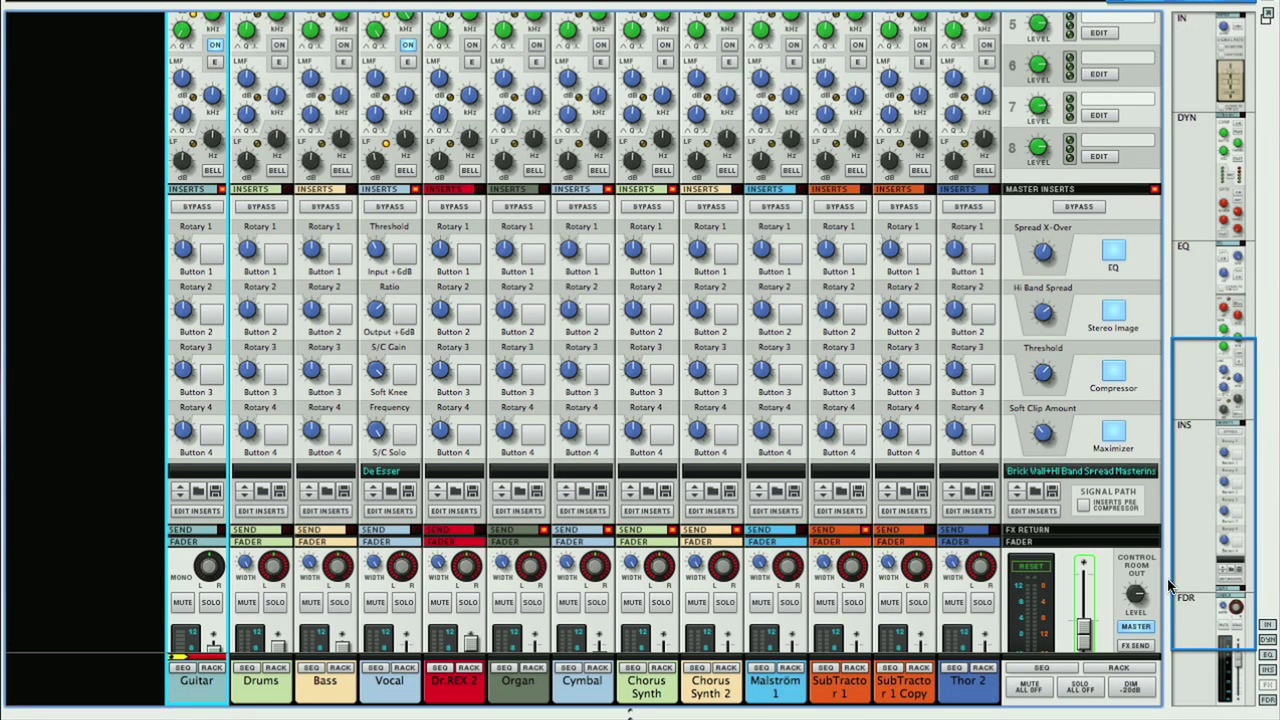
left_click(1267, 686)
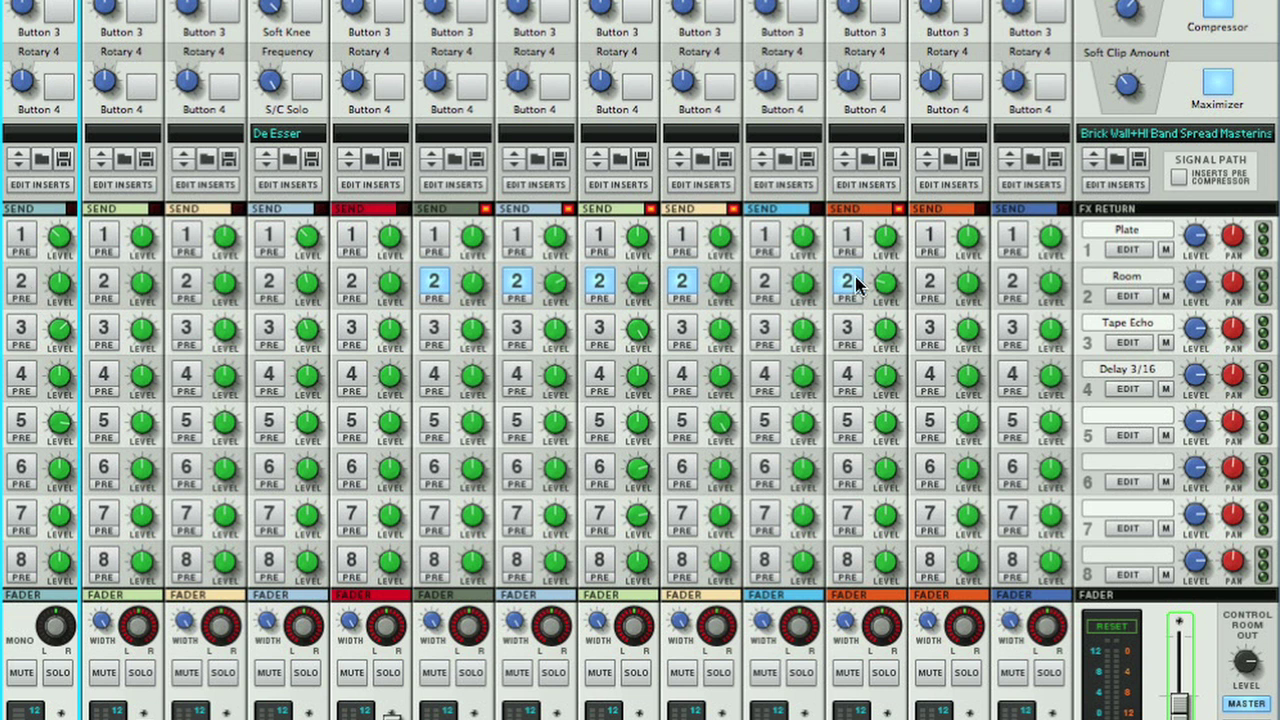
left_click(20, 285)
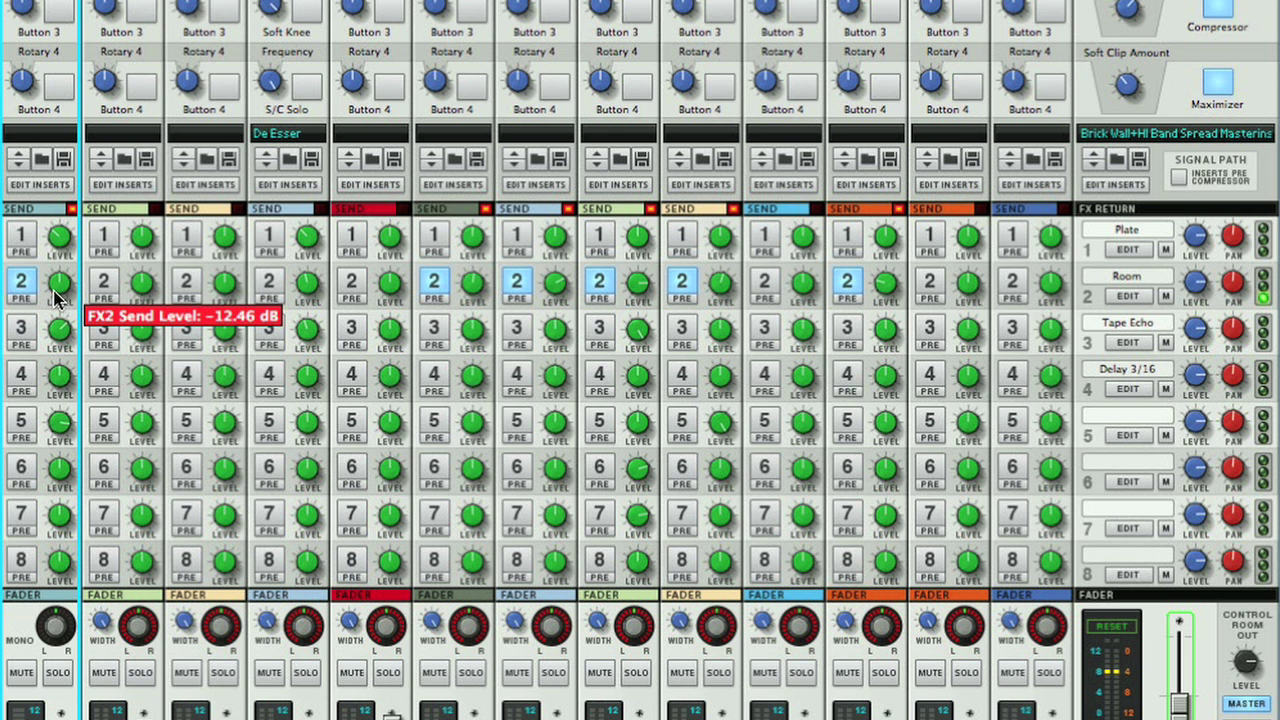
mouse_move(54, 290)
left_mouse_down()
mouse_move(51, 266)
mouse_move(56, 330)
mouse_move(54, 278)
mouse_move(56, 297)
left_mouse_up()
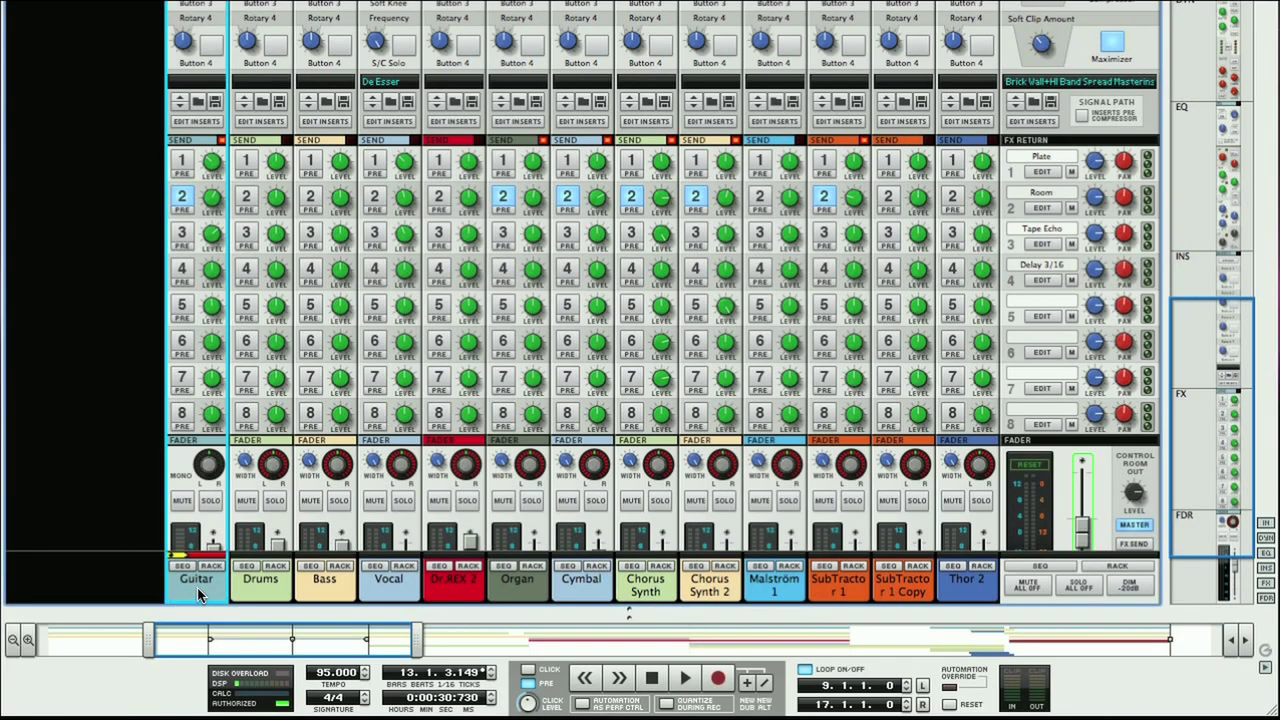
Create a PH-90 Phaser send effect from the Guitar channel's context menu and inspect the device
right_click(184, 595)
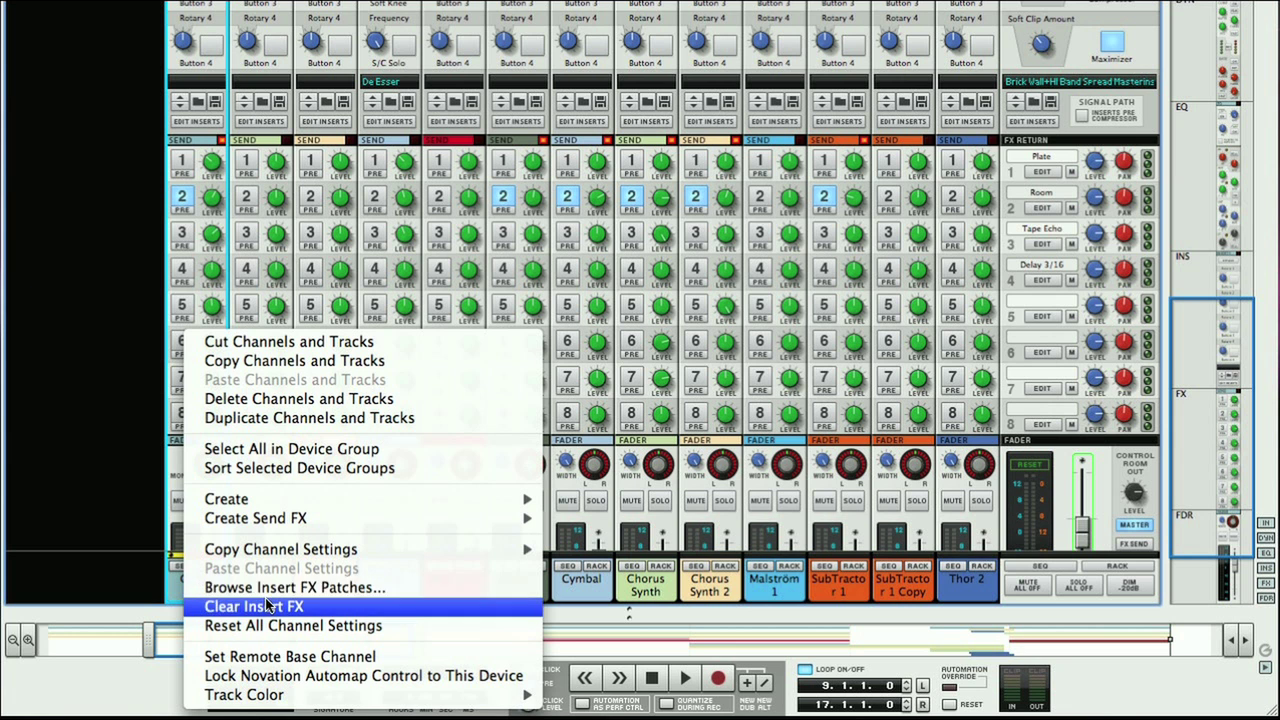
mouse_move(322, 528)
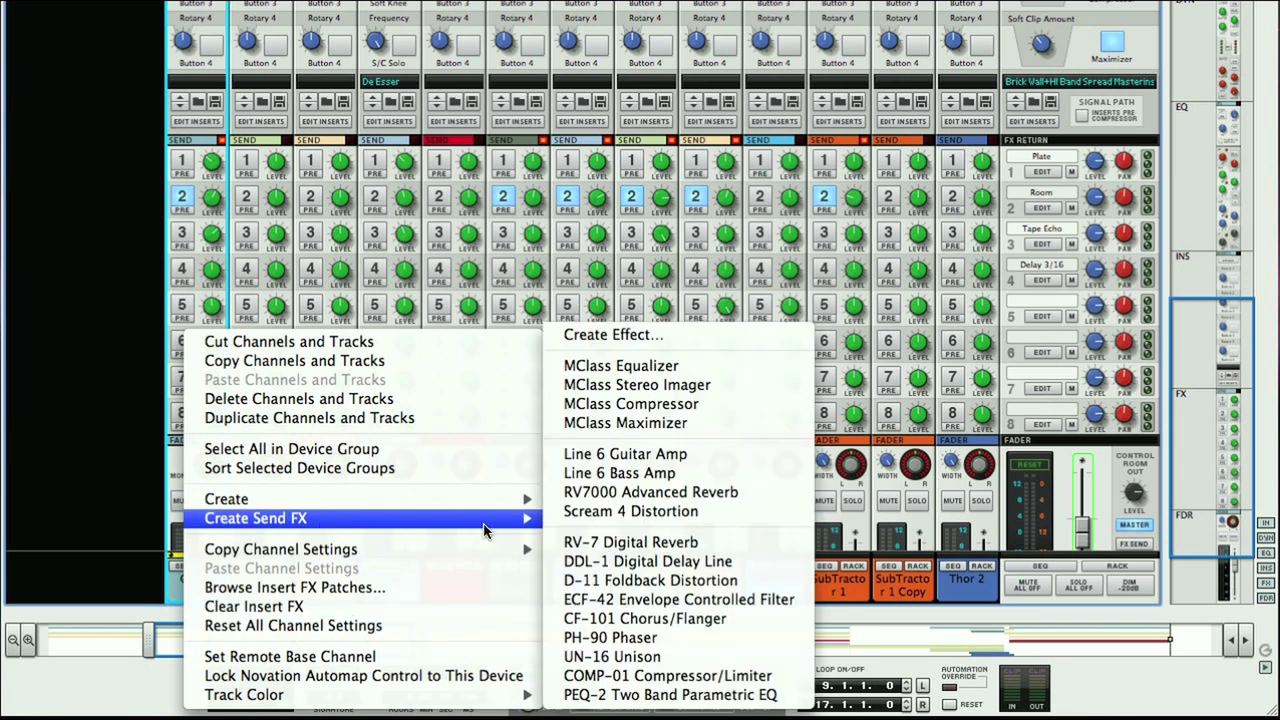
left_click(630, 637)
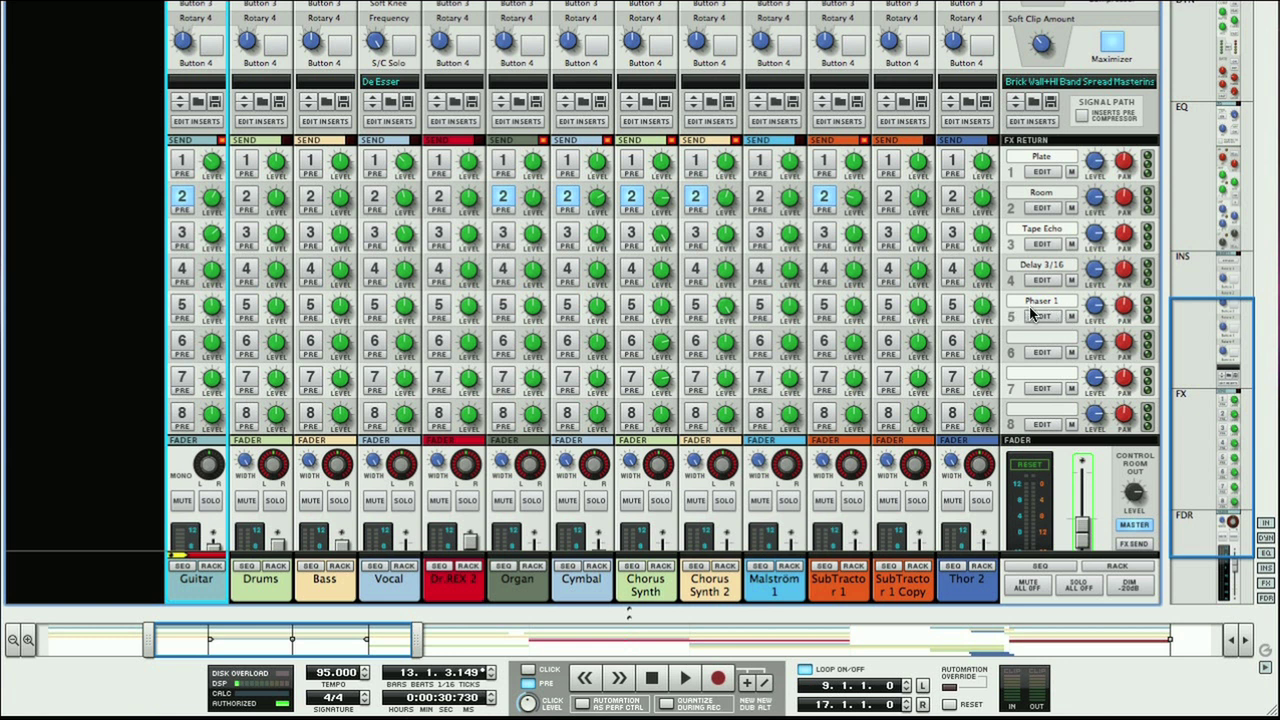
left_click(1042, 317)
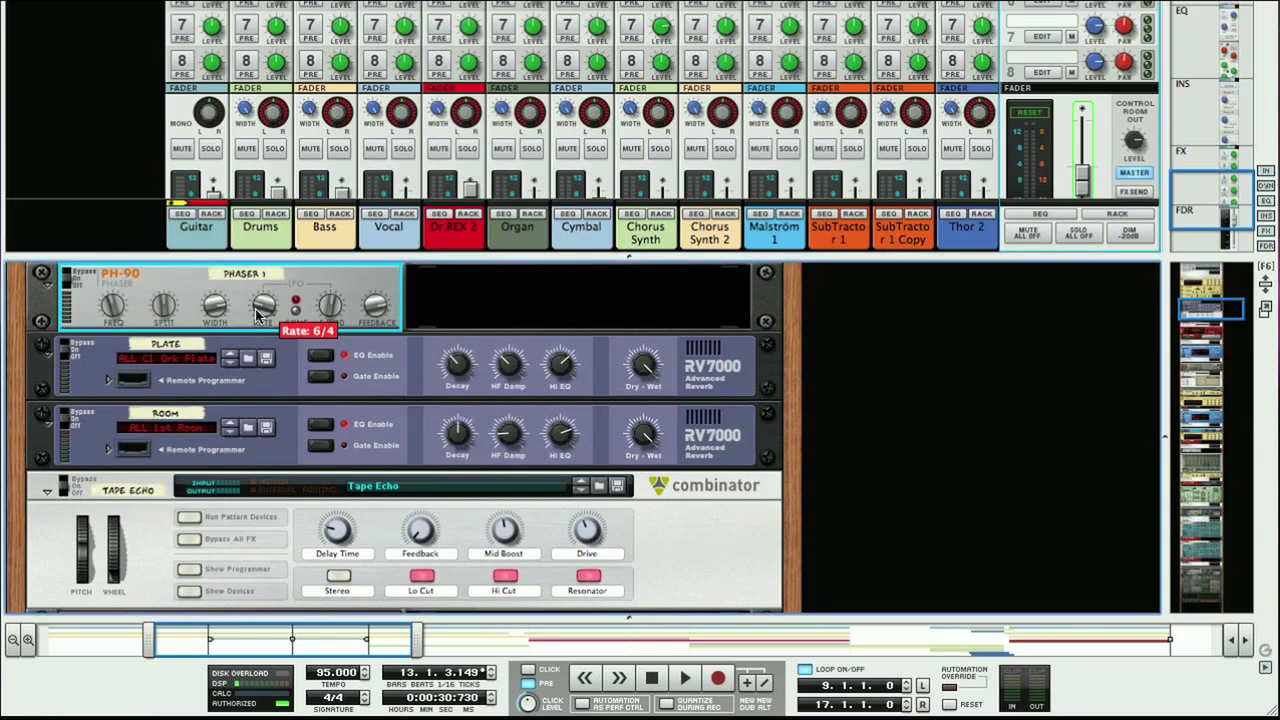
scroll(258, 311, "down", 1)
key("F5")
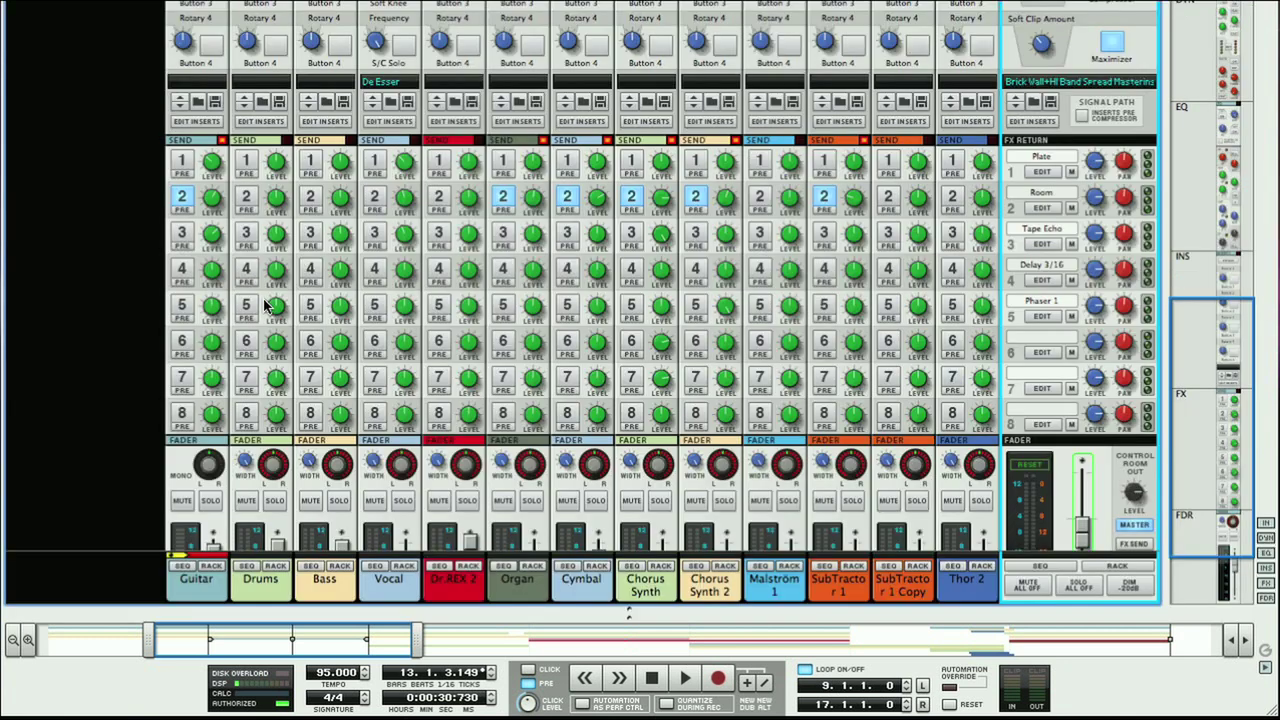
Enable Guitar's send 5 to Phaser 1, raise its level during playback, and compare on/off
left_click(182, 310)
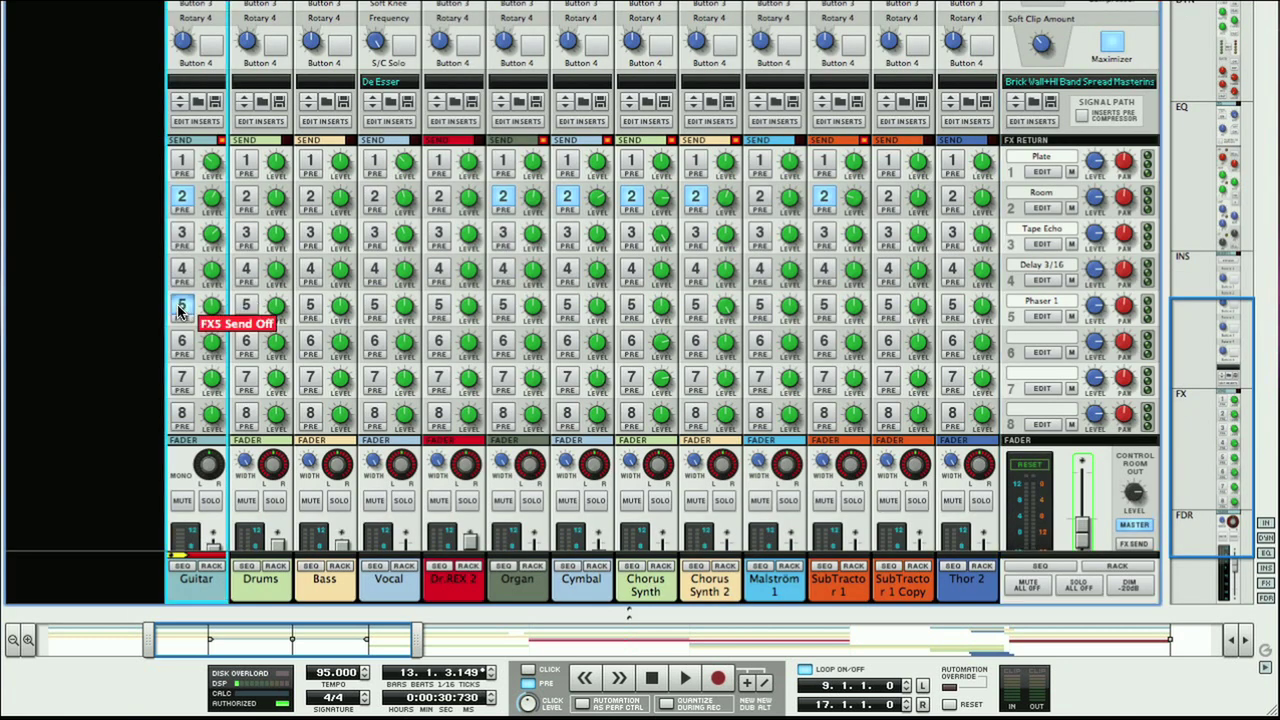
key("space")
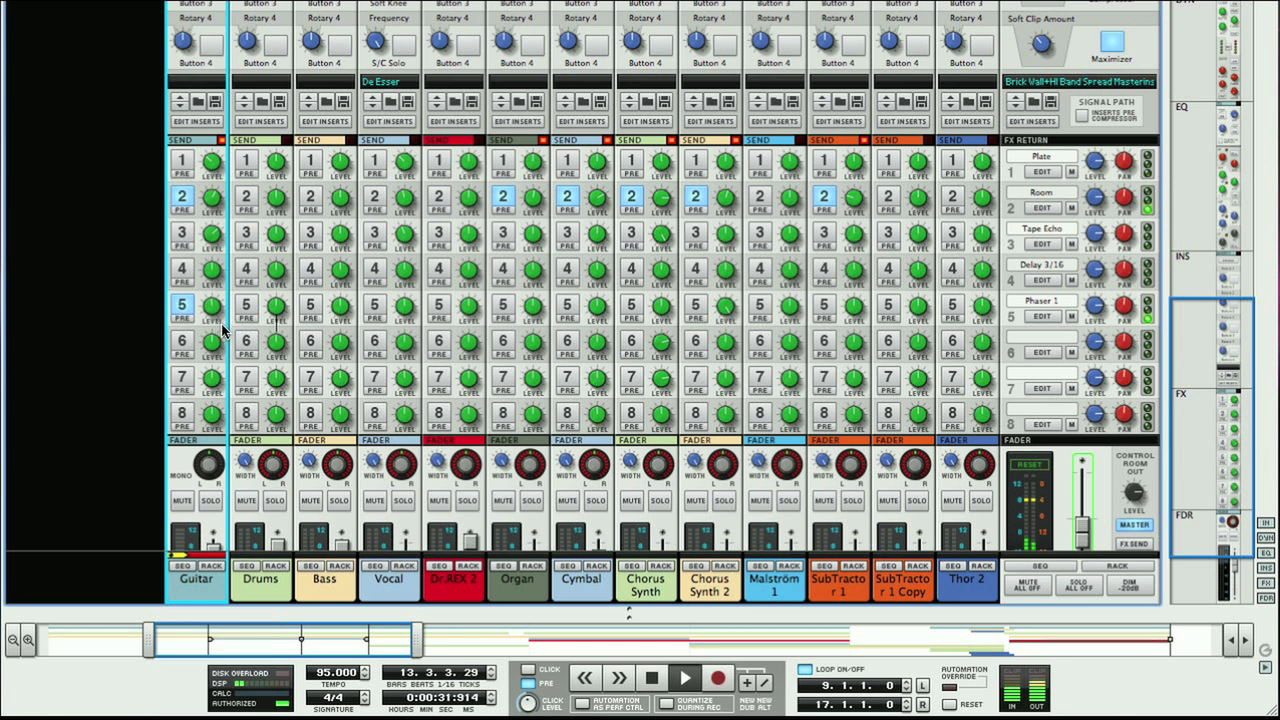
mouse_move(208, 305)
mouse_move(208, 305)
left_mouse_down()
mouse_move(208, 290)
mouse_move(209, 342)
mouse_move(190, 308)
left_mouse_up()
left_click(182, 307)
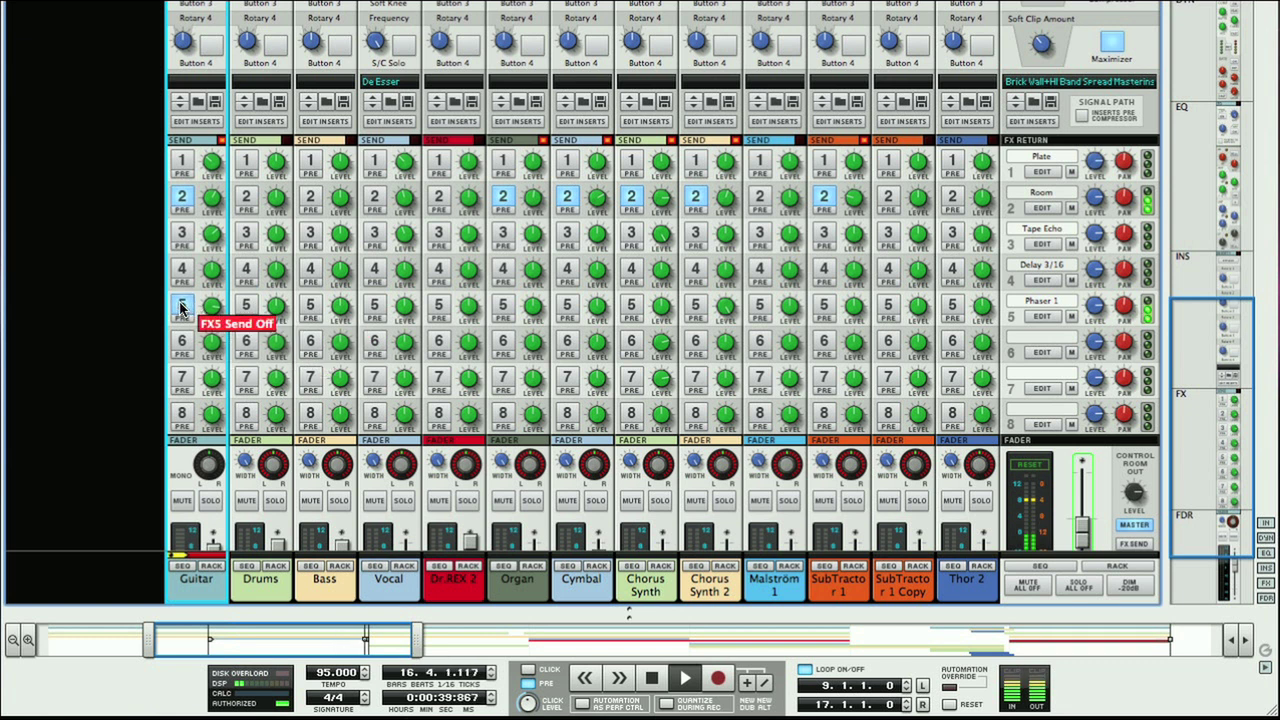
left_click(182, 307)
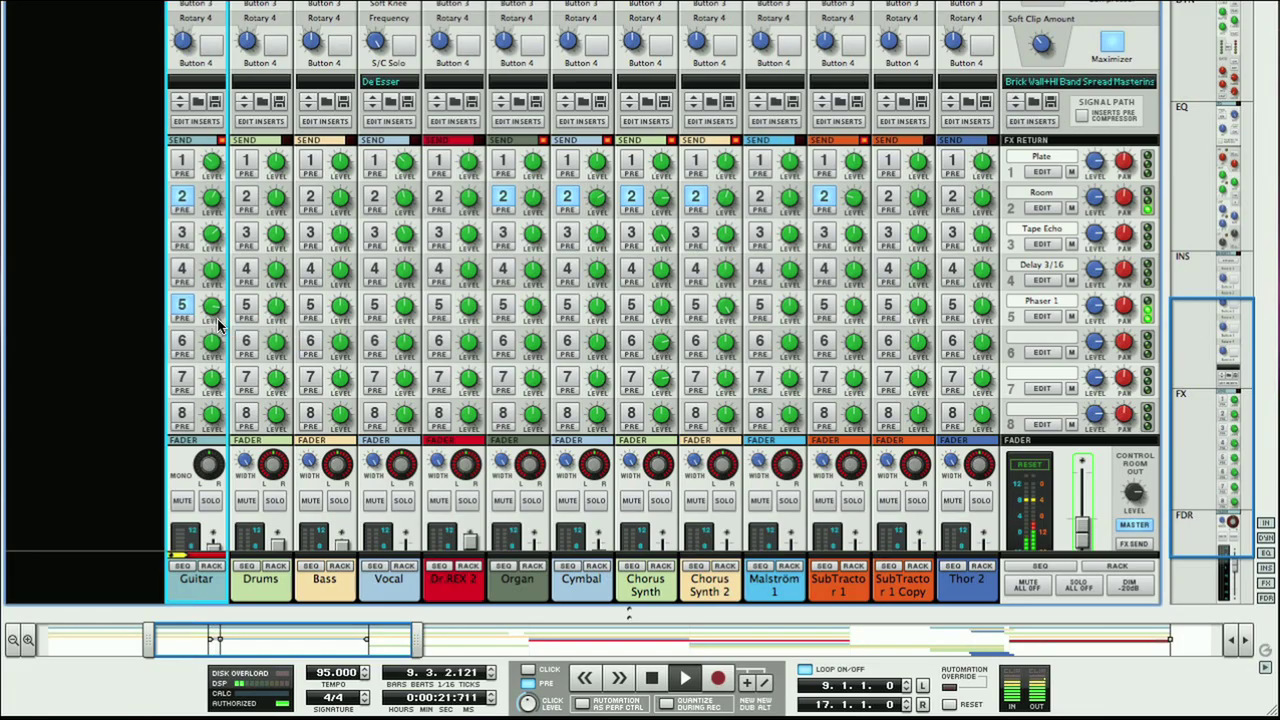